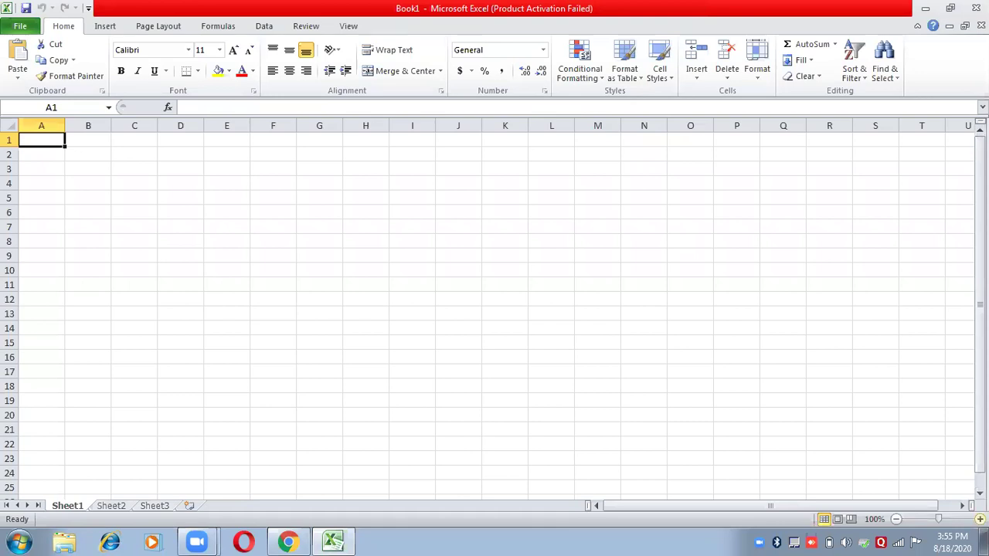
# - Enter the heading Ice Cream in cell A1
pyautogui.click(979, 519)
pyautogui.click(979, 519)
pyautogui.click(979, 519)
pyautogui.click(980, 519)
pyautogui.click(980, 519)
pyautogui.click(980, 520)
pyautogui.click(980, 519)
pyautogui.click(980, 520)
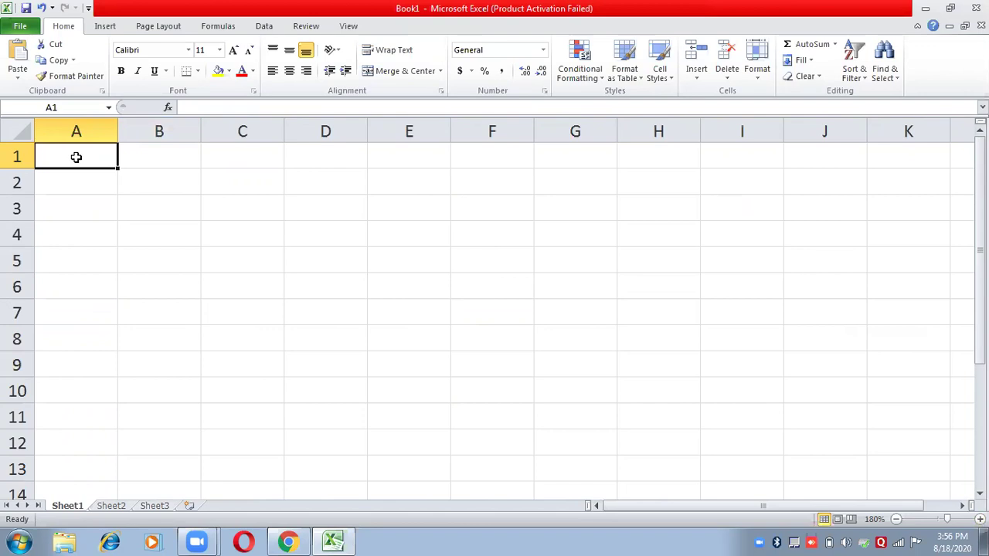
pyautogui.write('A')
pyautogui.press('BackSpace')
pyautogui.write('In')
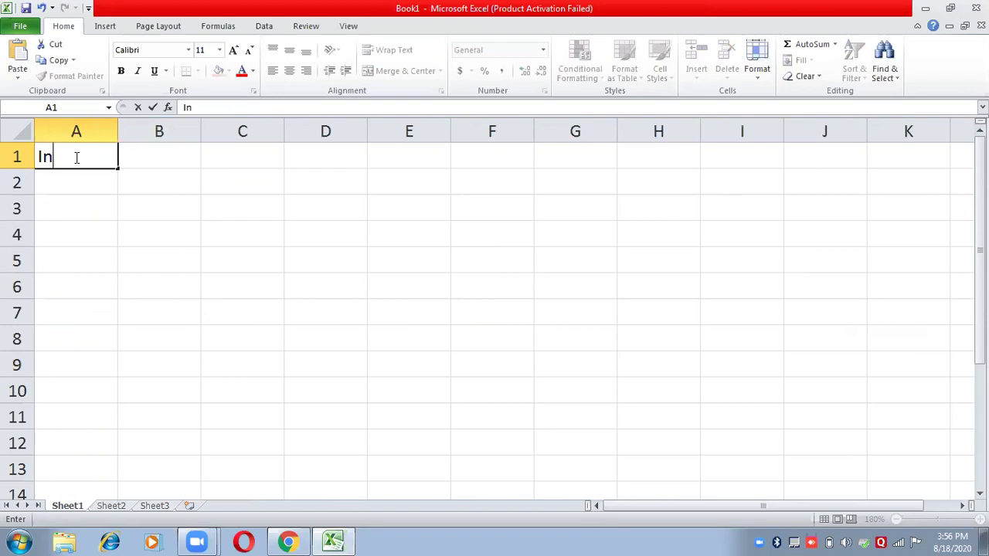
pyautogui.press('BackSpace')
pyautogui.write('ce Cream')
pyautogui.press('Return')
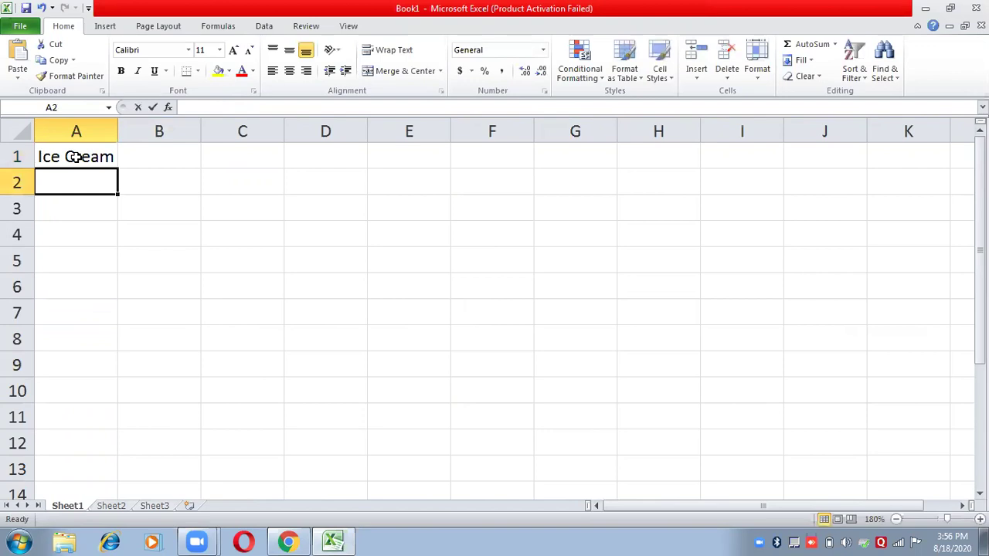
# - List Cornetto, Feast and Mango Candy in cells A2 to A4 and autofit the width of column A
pyautogui.write('Cornetto')
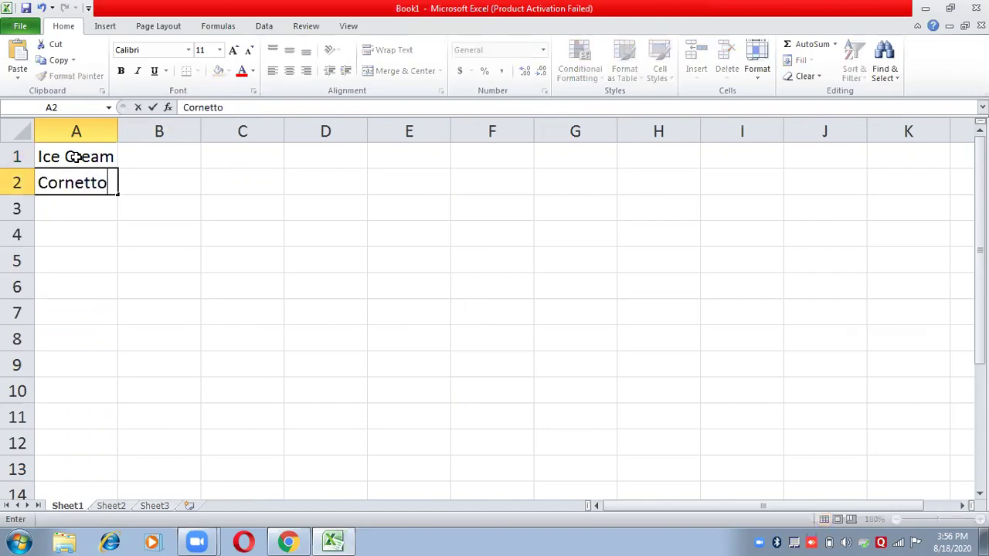
pyautogui.press('Return')
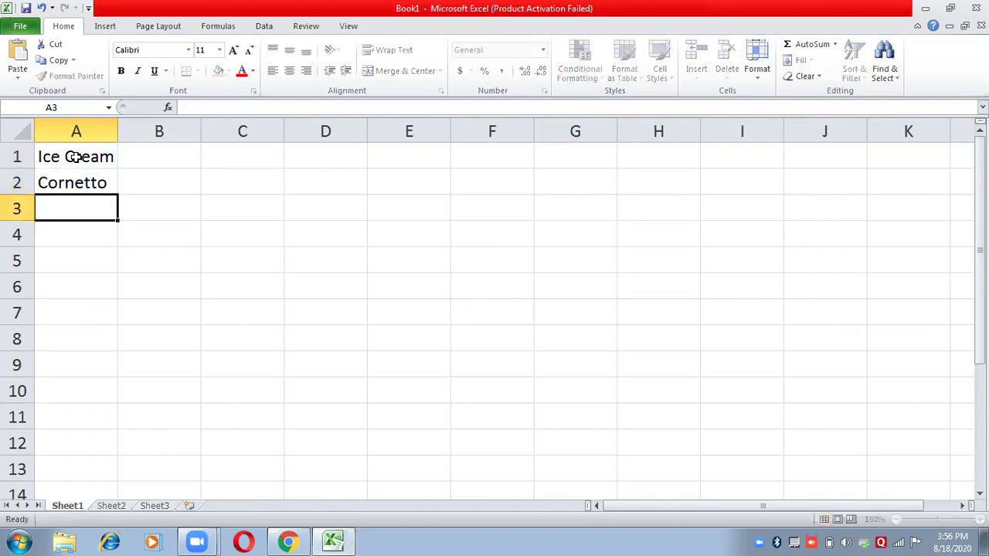
pyautogui.write('Feas')
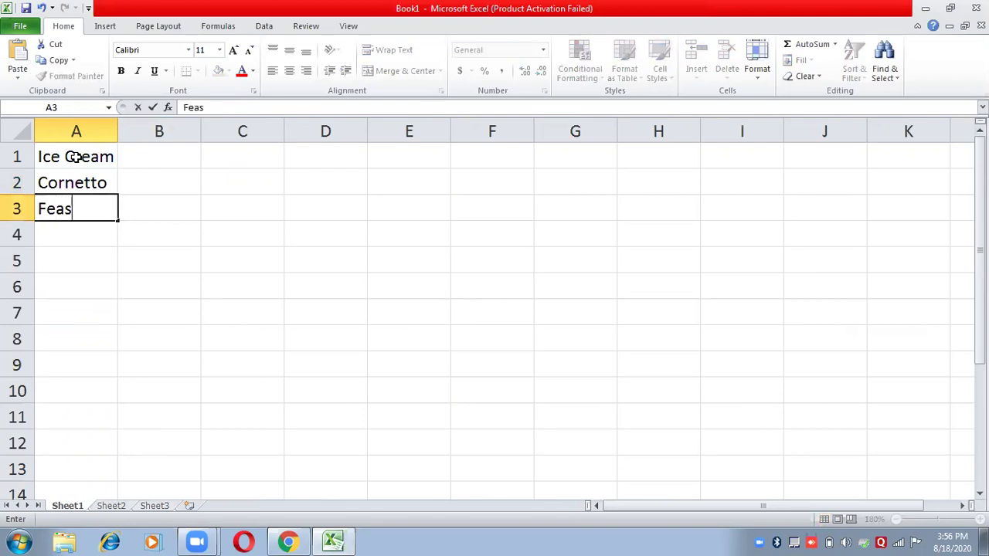
pyautogui.write('t')
pyautogui.press('Return')
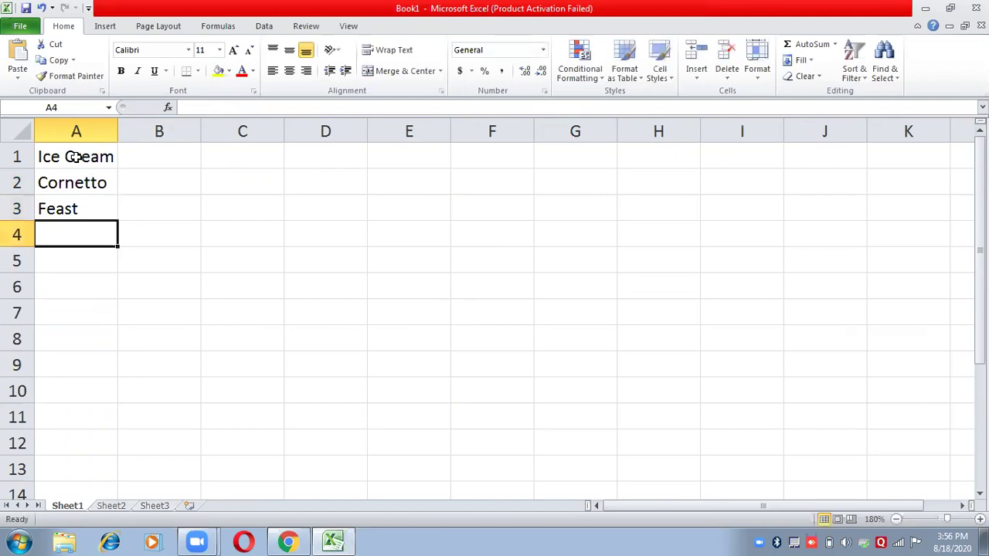
pyautogui.write('Mango')
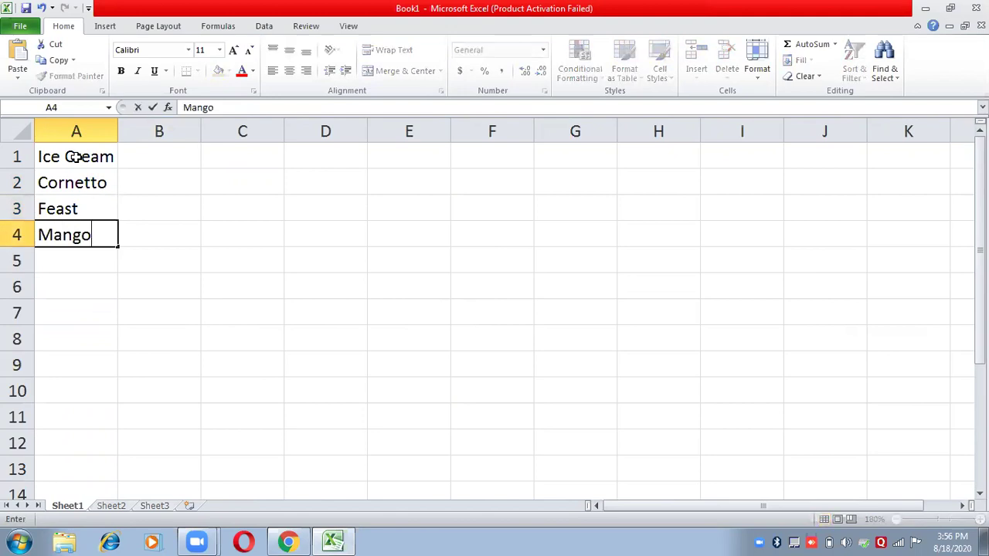
pyautogui.write(' Candy')
pyautogui.click(119, 124)
pyautogui.doubleClick(118, 123)
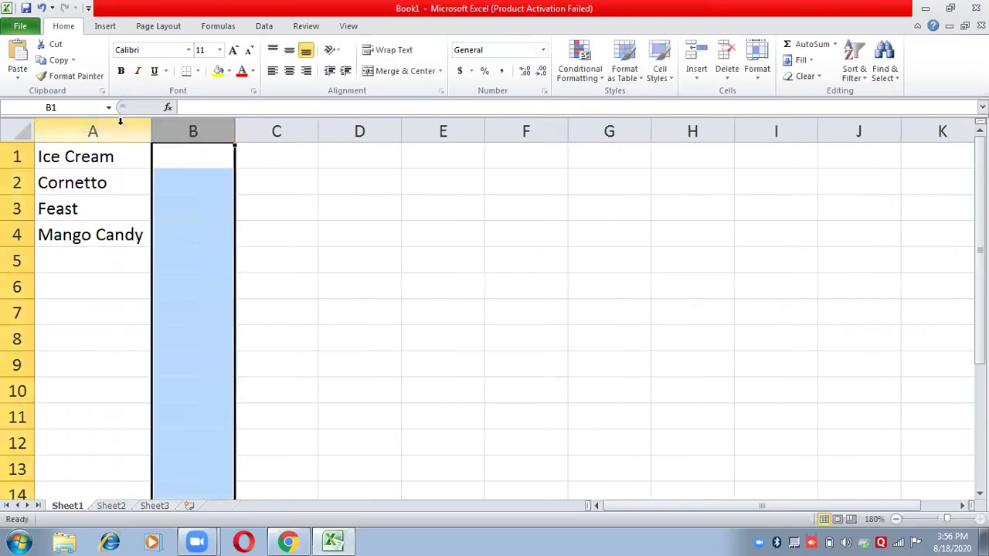
# - Enter the month headings April, May and June in cells B1 to D1
pyautogui.click(202, 156)
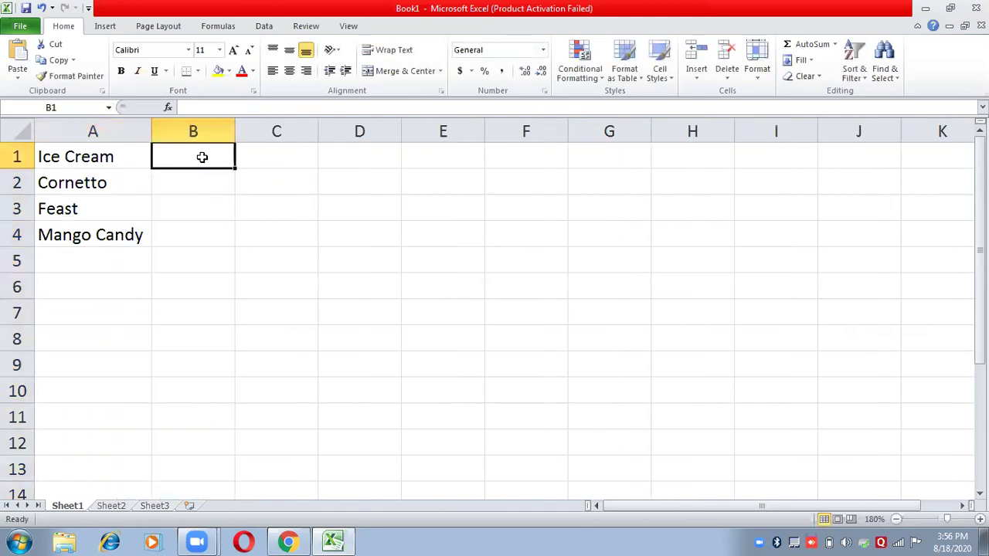
pyautogui.write('Apr')
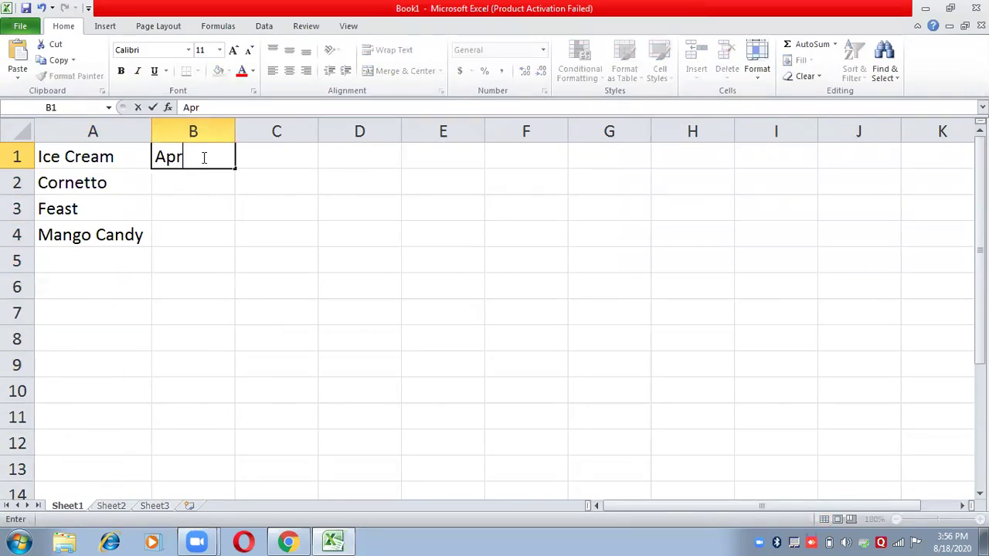
pyautogui.write('il')
pyautogui.press('Tab')
pyautogui.write('May')
pyautogui.press('Tab')
pyautogui.write('June')
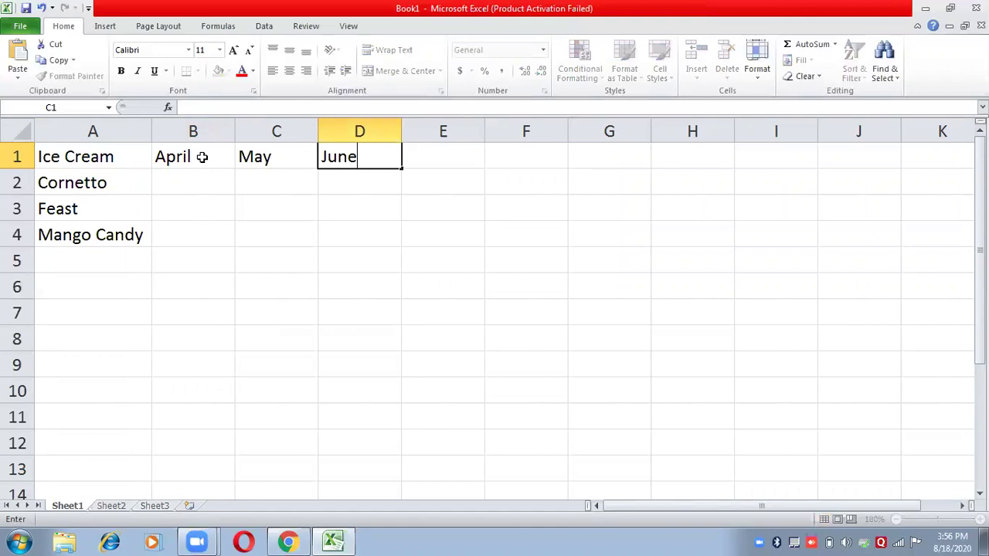
pyautogui.press('Return')
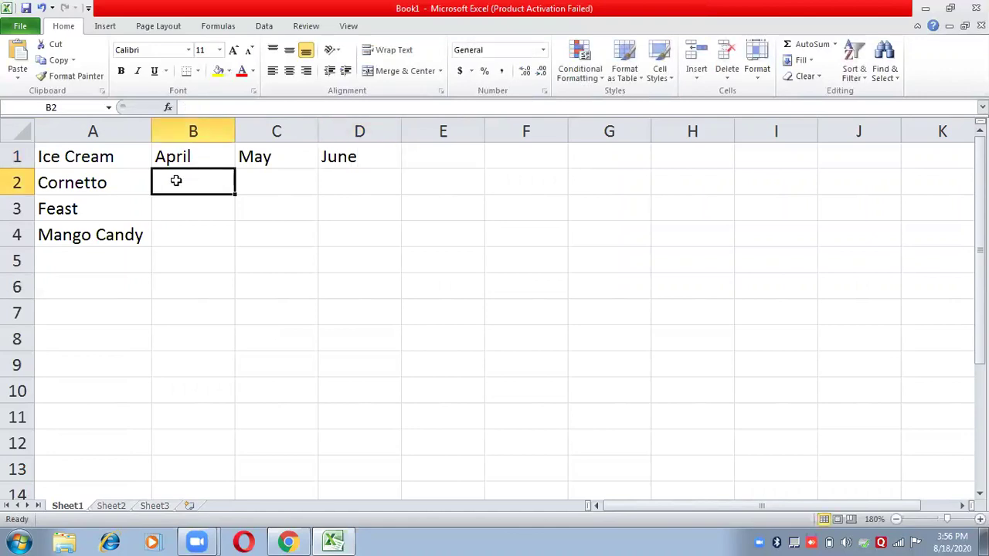
# - Fill the Cornetto row with 1000 for April, 2000 for May and 1500 for June
pyautogui.write('100')
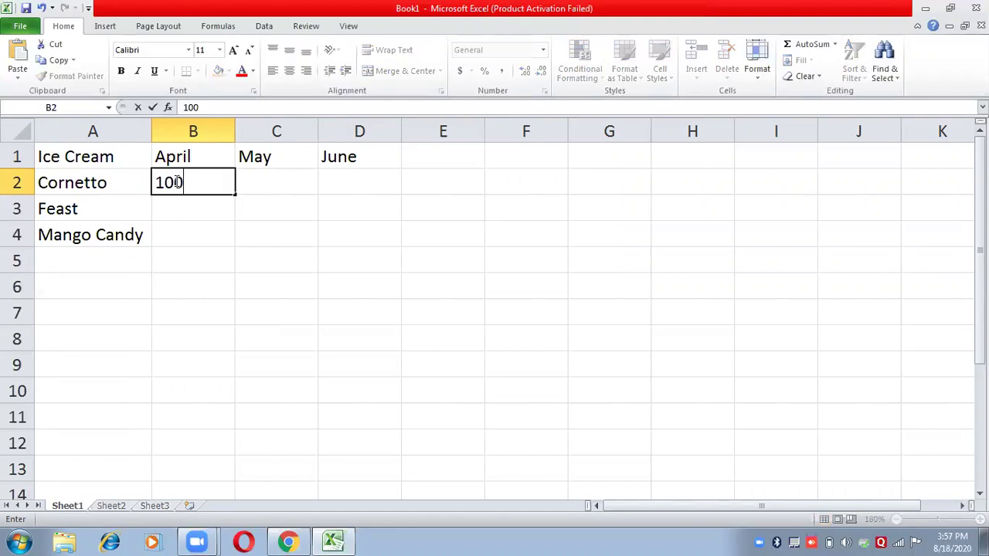
pyautogui.write('0')
pyautogui.press('Tab')
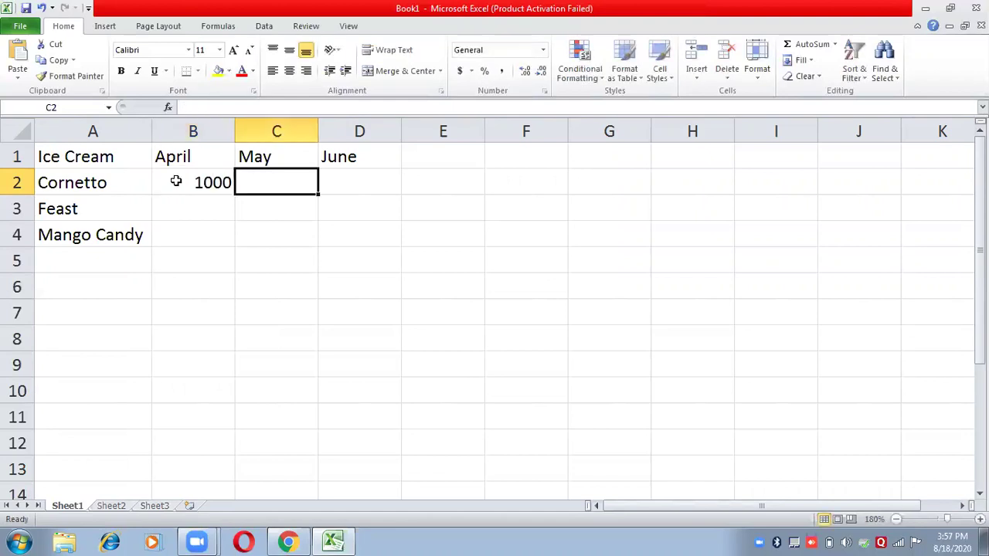
pyautogui.write('2000')
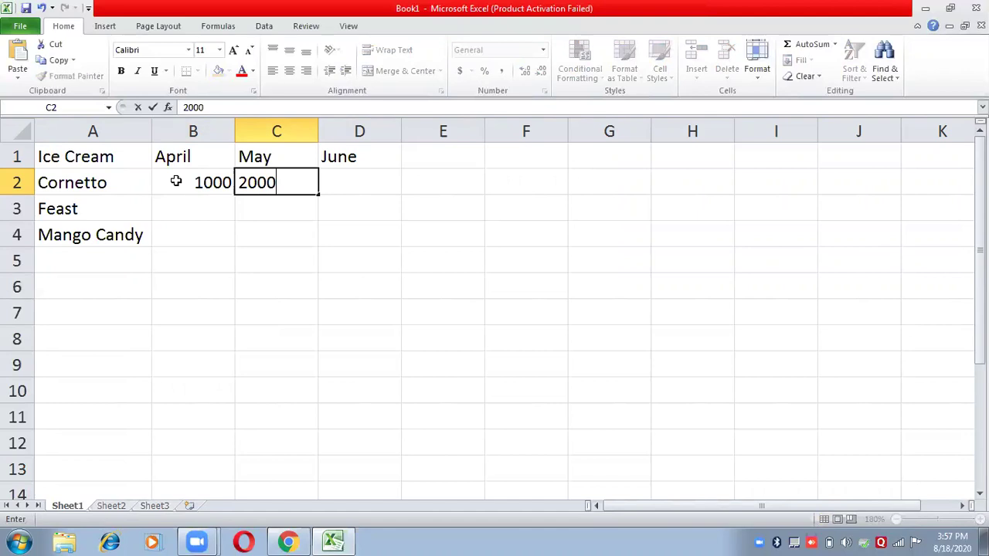
pyautogui.press('Tab')
pyautogui.write('1500')
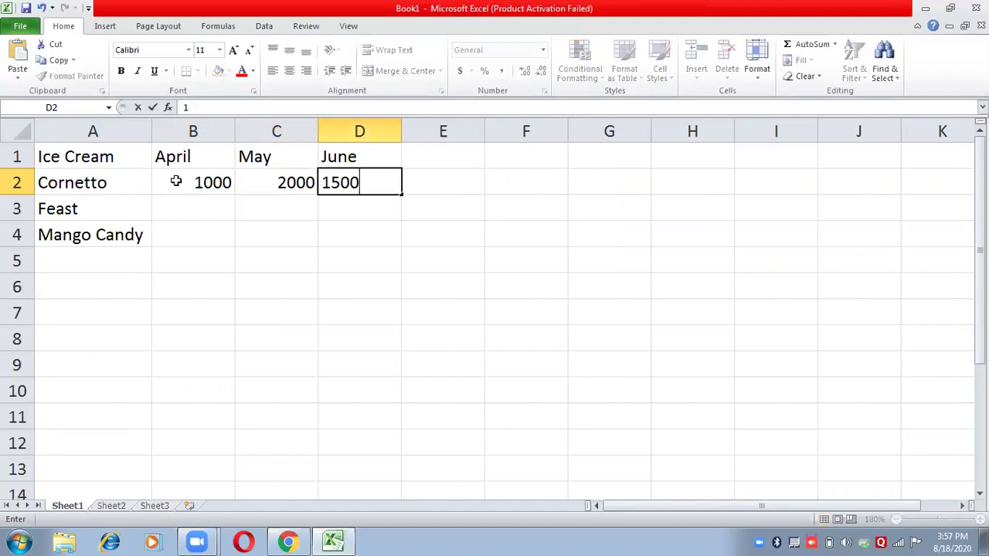
pyautogui.press('Return')
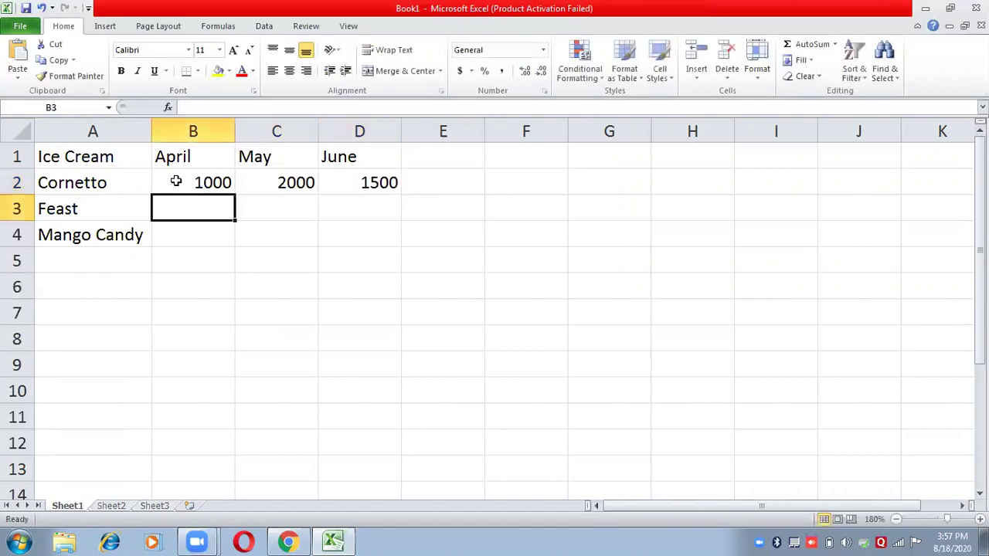
# - Fill the Feast row with 2000 for April, 1600 for May and 3000 for June
pyautogui.write('2000')
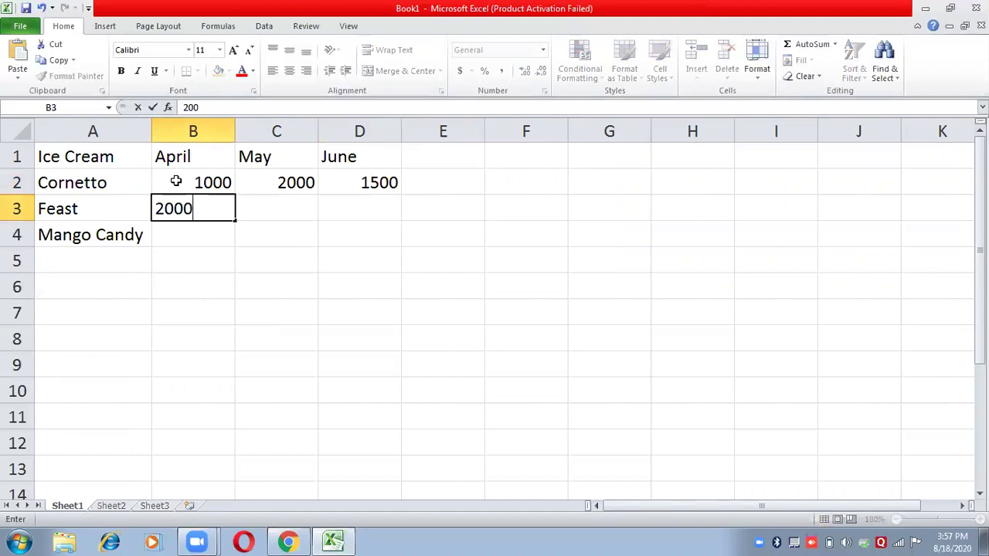
pyautogui.press('capslock')
pyautogui.press('Tab')
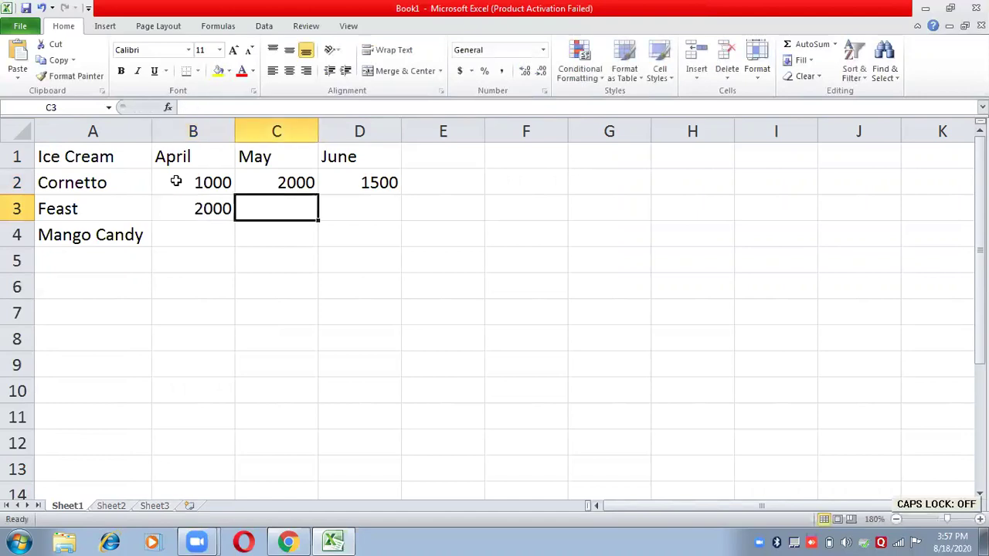
pyautogui.write('1600')
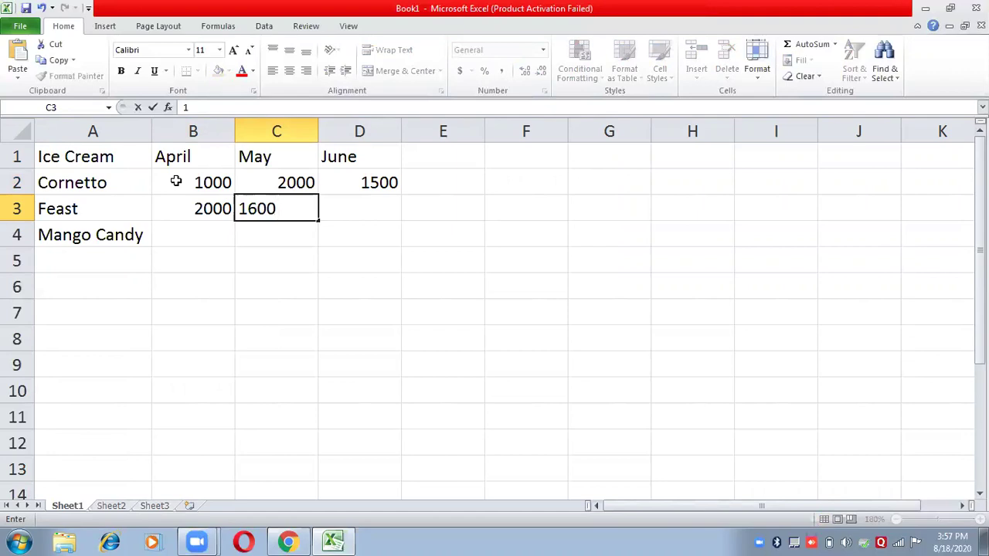
pyautogui.press('Tab')
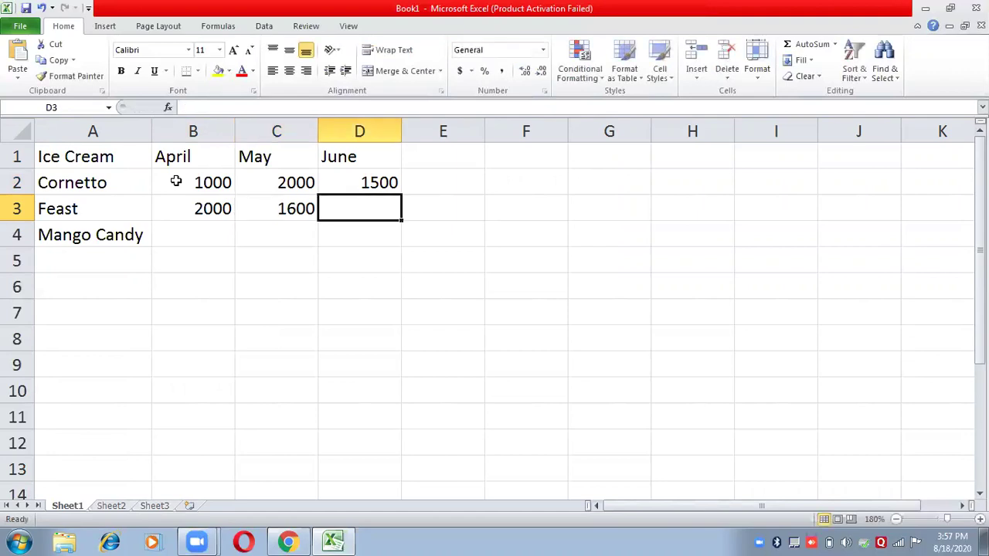
pyautogui.write('3000')
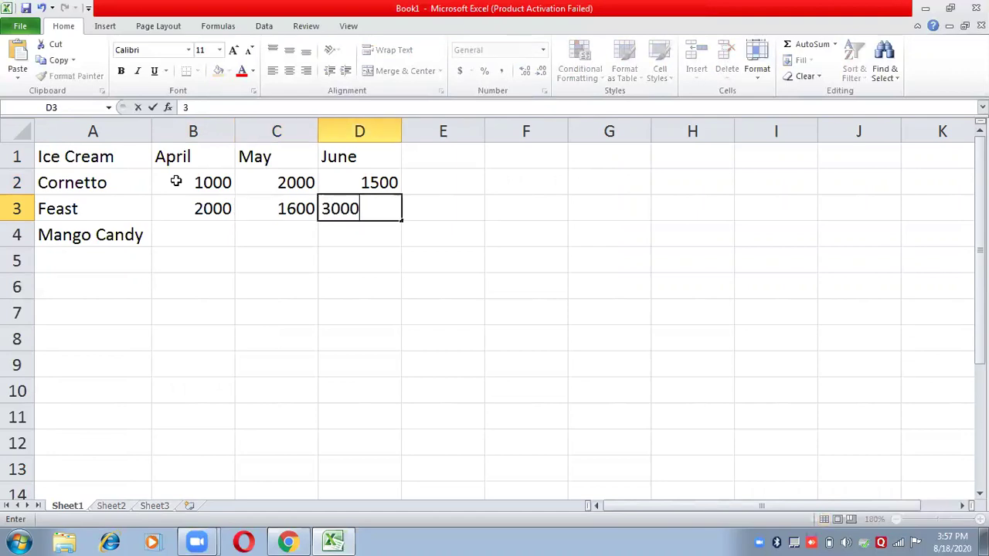
pyautogui.press('Return')
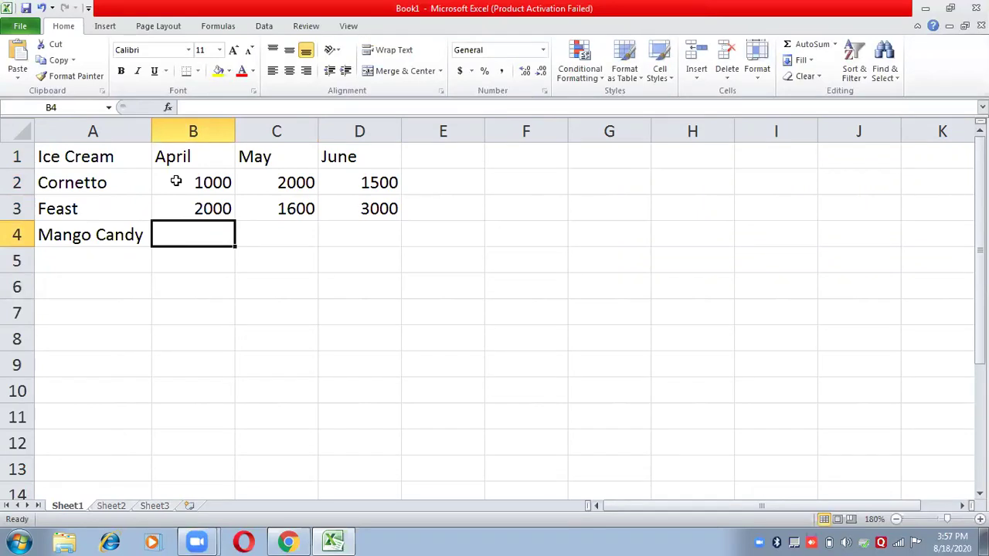
# - Fill the Mango Candy row with 3000 for April, 2500 for May and 2300 for June
pyautogui.write('3000')
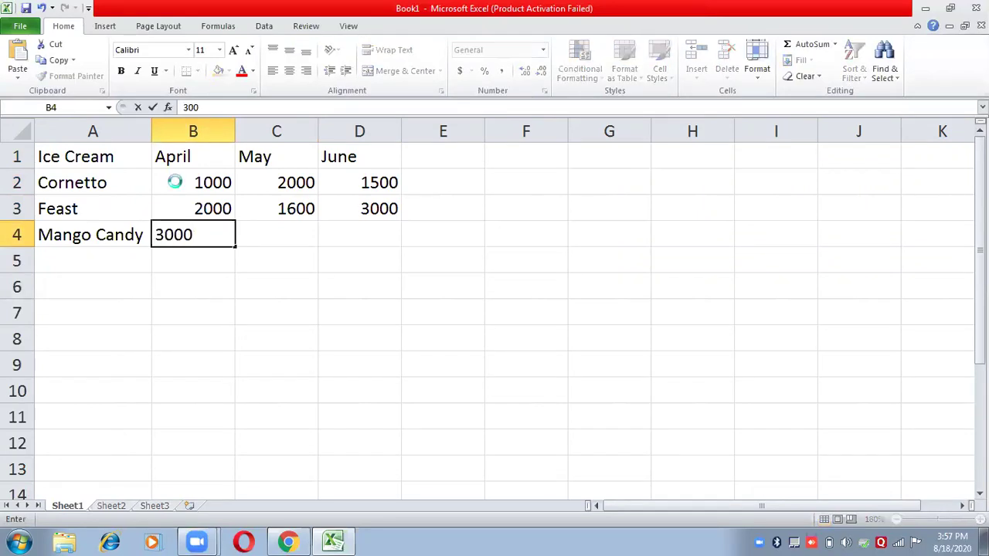
pyautogui.press('Tab')
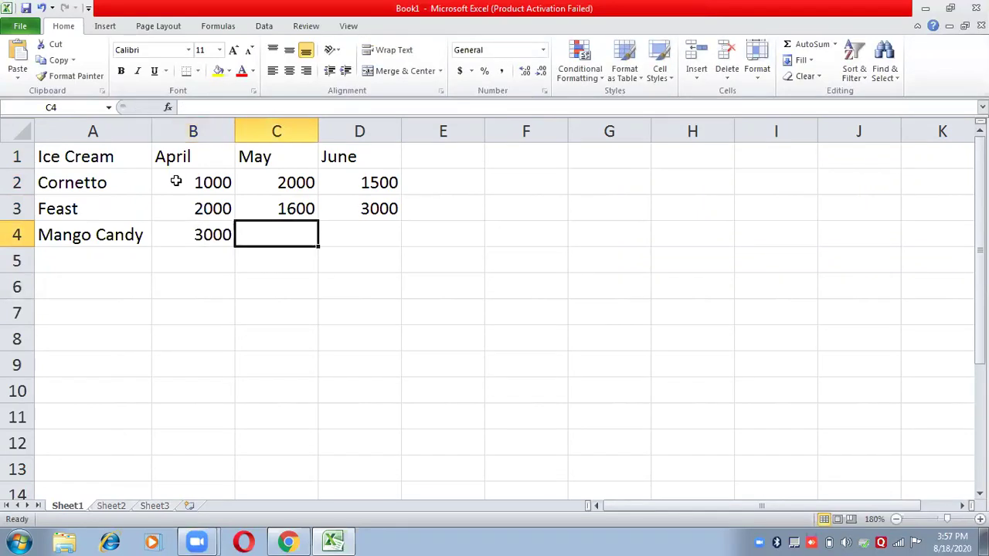
pyautogui.write('2500')
pyautogui.press('Tab')
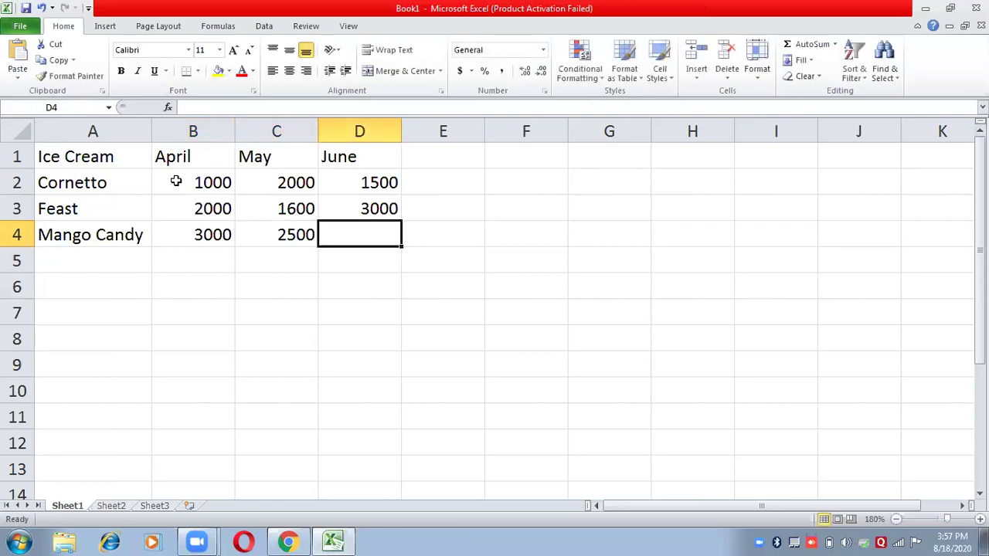
pyautogui.write('2300')
pyautogui.press('Return')
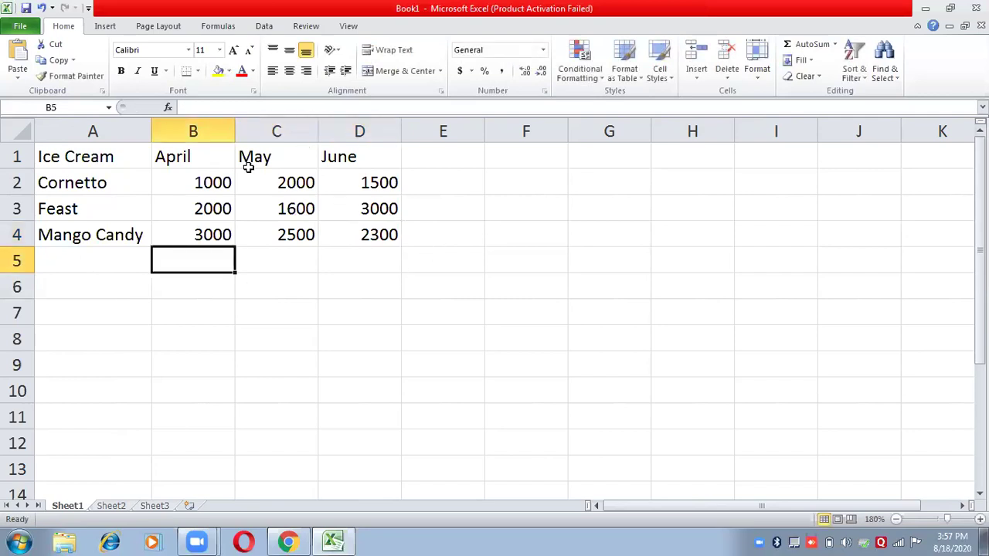
# - Insert a column sparkline in cell E2 from the Cornetto sales in B2:D2
pyautogui.click(467, 183)
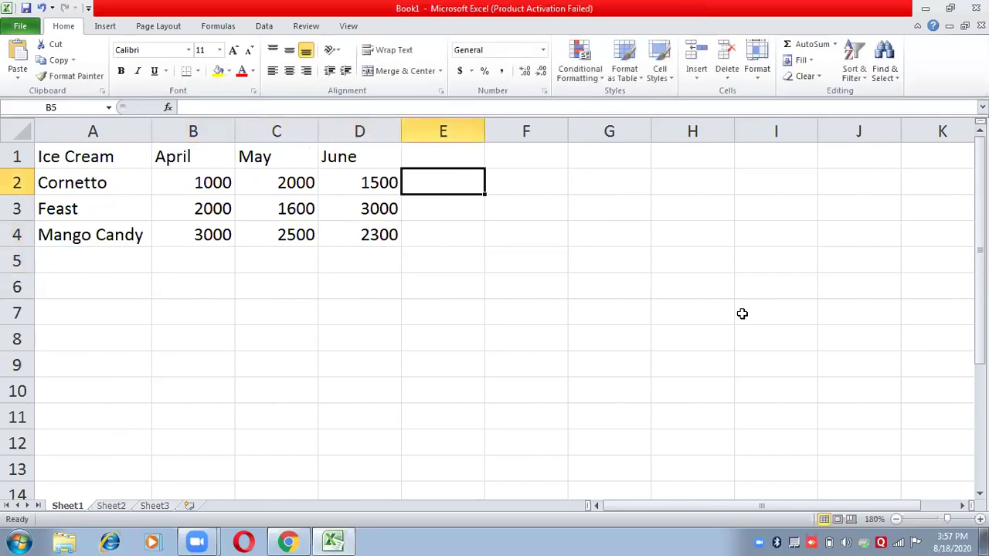
pyautogui.click(980, 519)
pyautogui.click(980, 520)
pyautogui.click(980, 520)
pyautogui.click(980, 520)
pyautogui.click(979, 520)
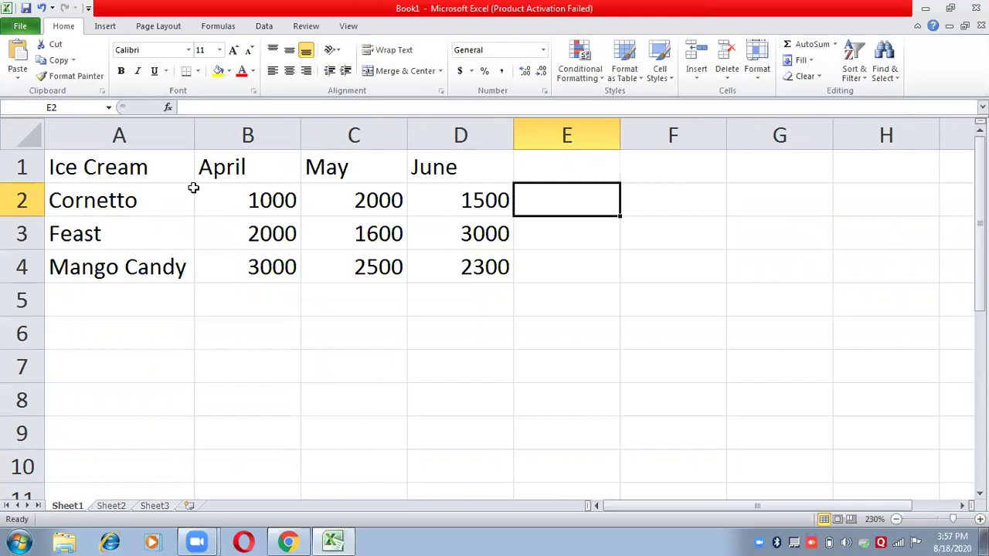
pyautogui.moveTo(234, 194); pyautogui.dragTo(467, 199)
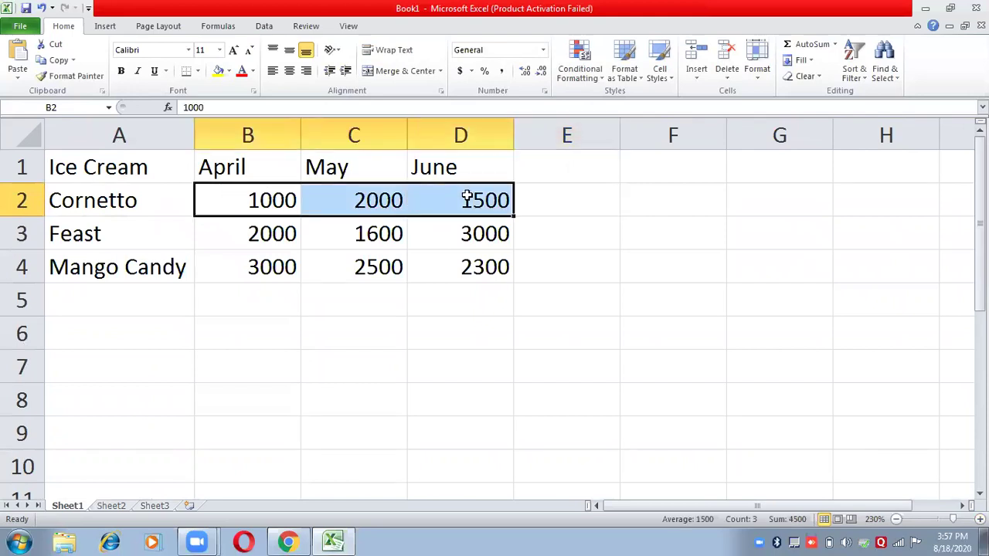
pyautogui.click(103, 29)
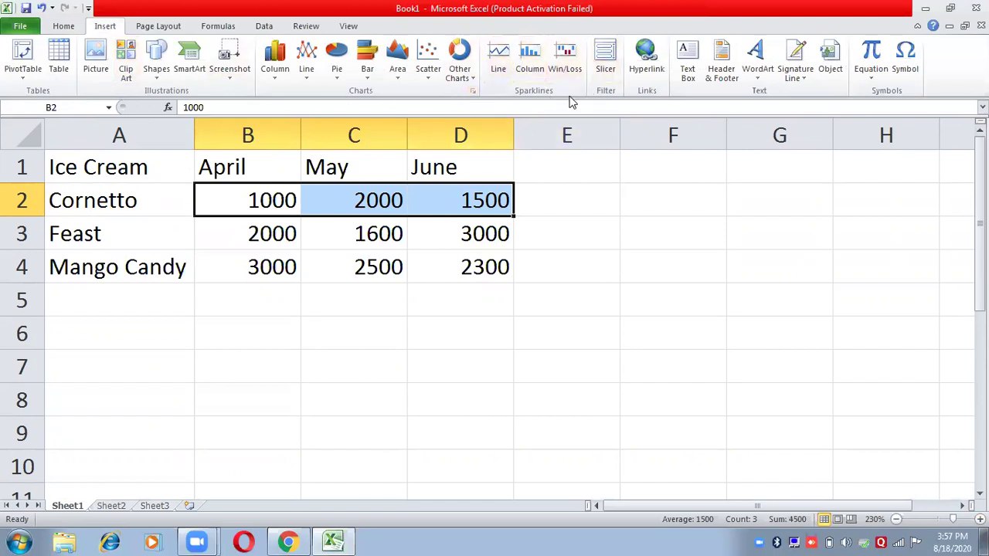
pyautogui.click(530, 62)
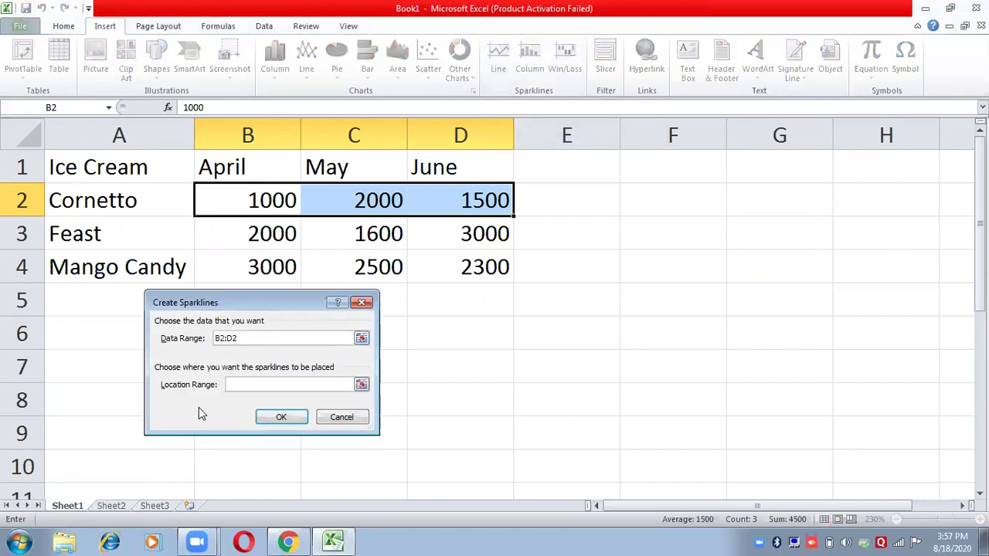
pyautogui.click(553, 200)
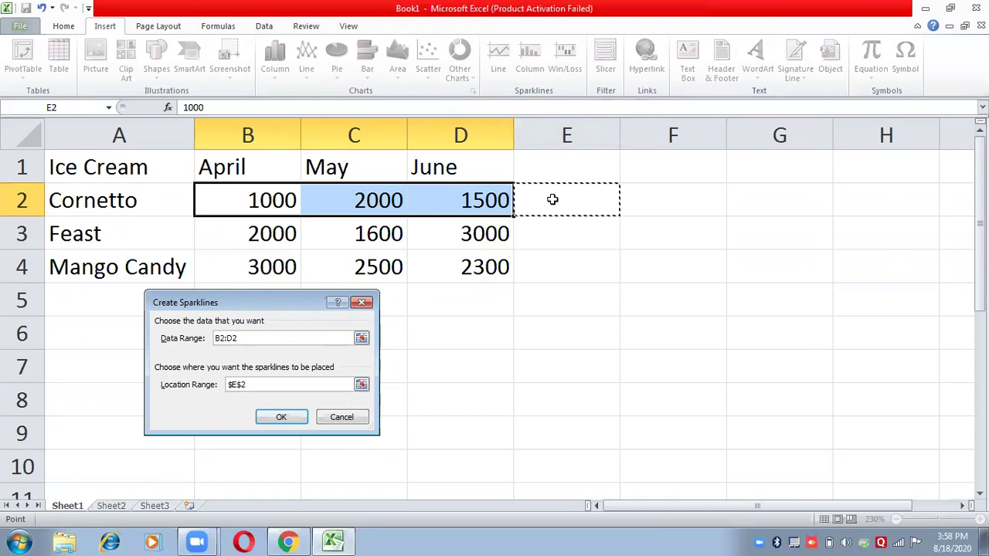
pyautogui.click(298, 421)
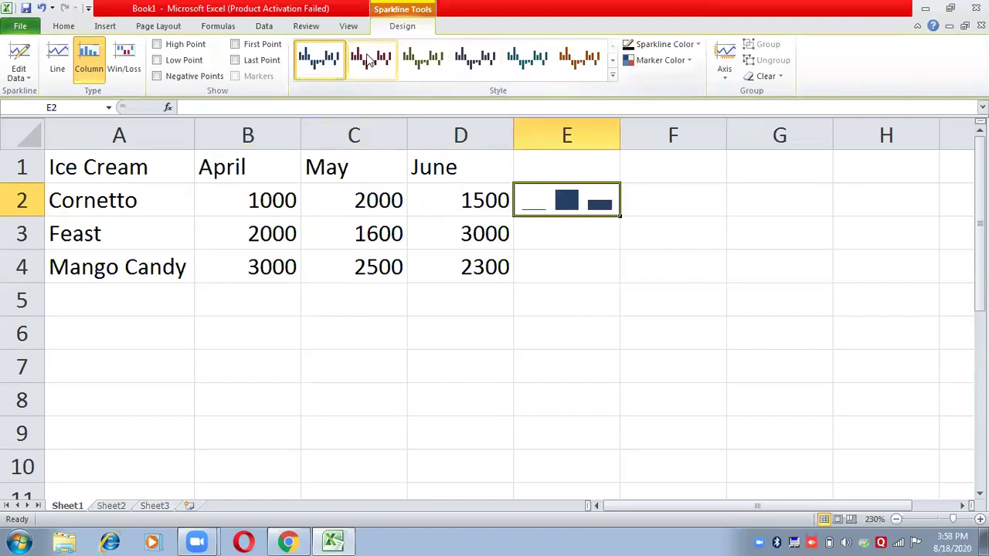
pyautogui.click(316, 60)
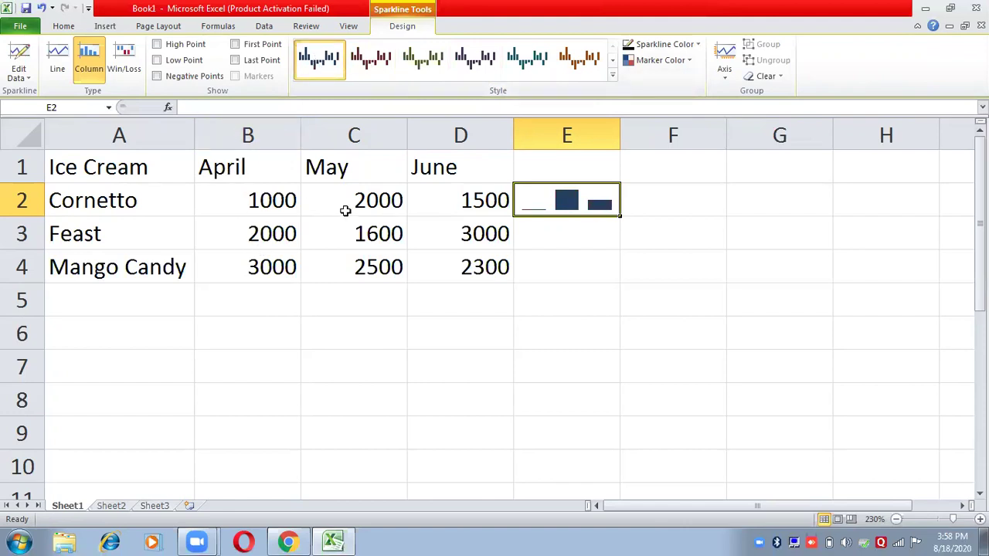
# - Try to insert a column sparkline in cell E4 from the Feast and Mango Candy sales in B3:D4
pyautogui.moveTo(266, 235); pyautogui.dragTo(479, 261)
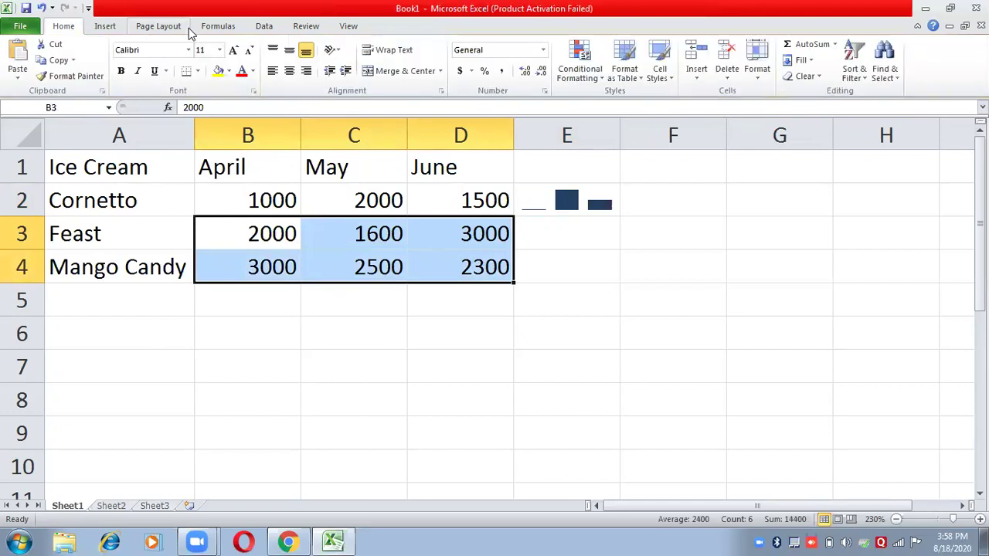
pyautogui.click(106, 27)
pyautogui.click(533, 61)
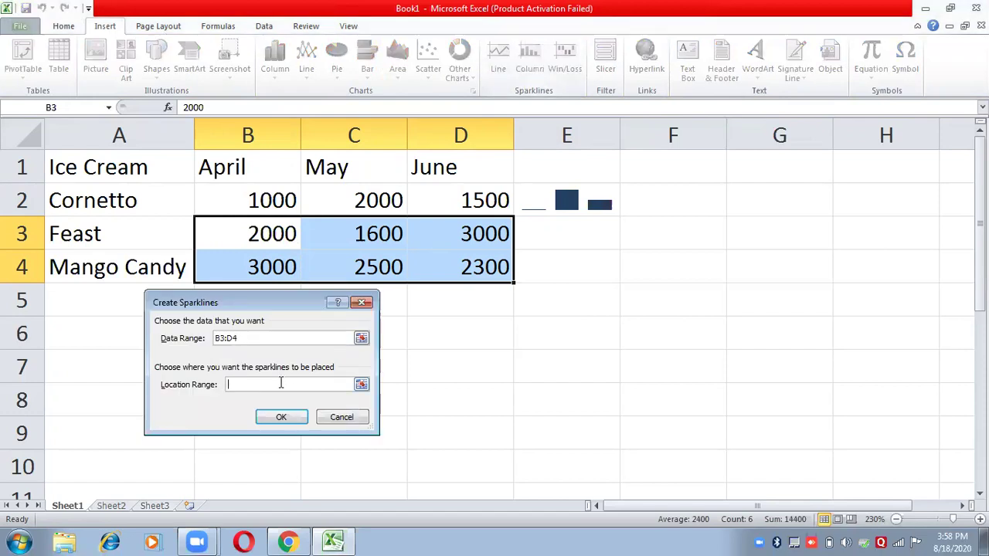
pyautogui.click(280, 384)
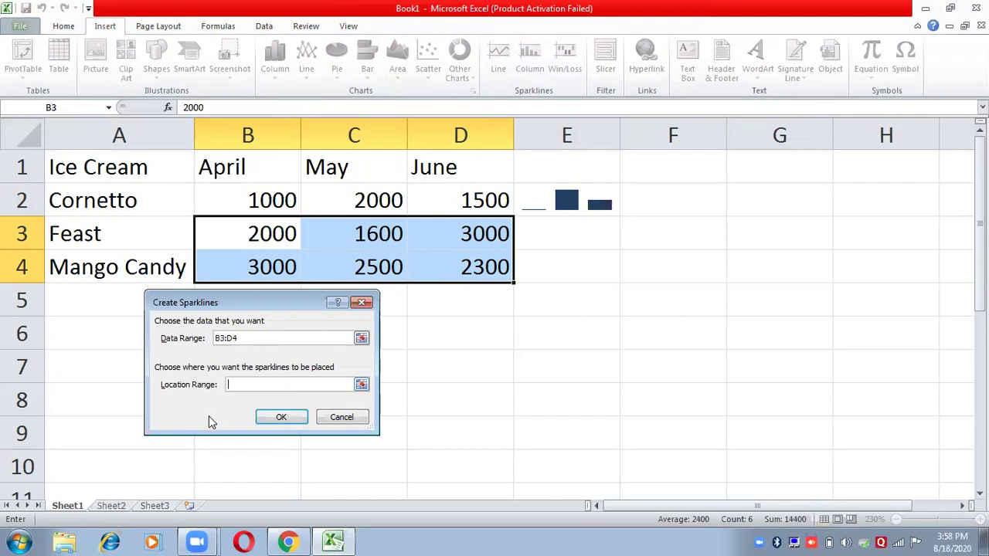
pyautogui.click(555, 270)
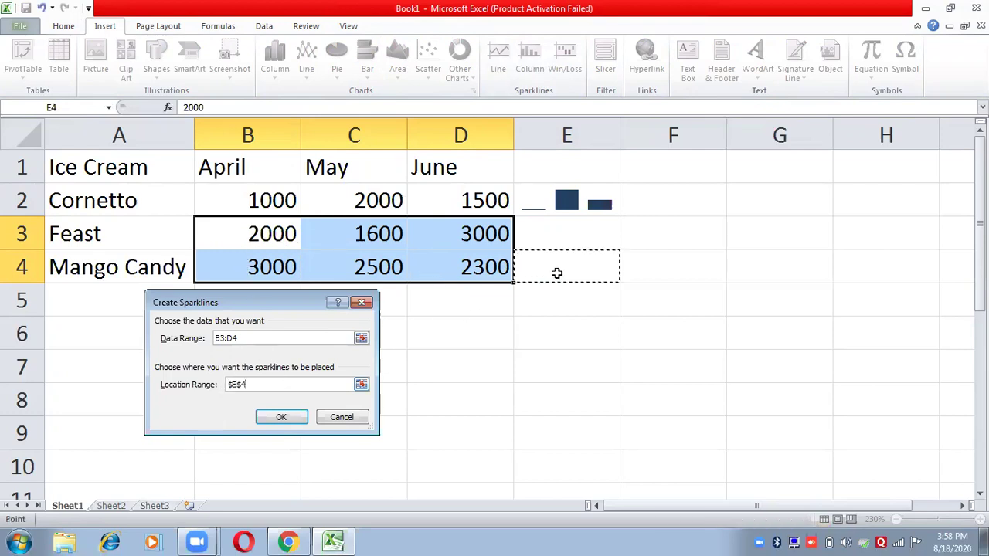
pyautogui.click(301, 418)
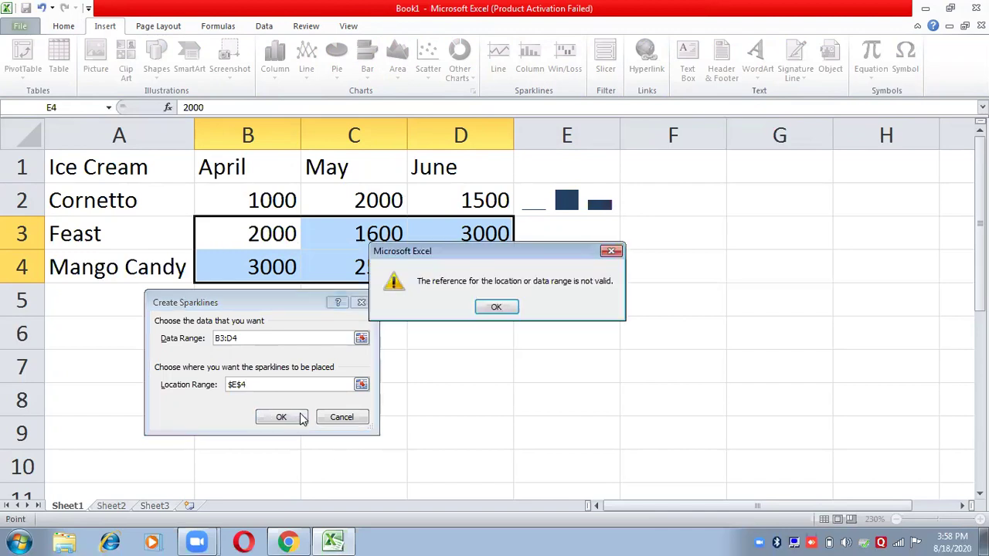
pyautogui.click(497, 308)
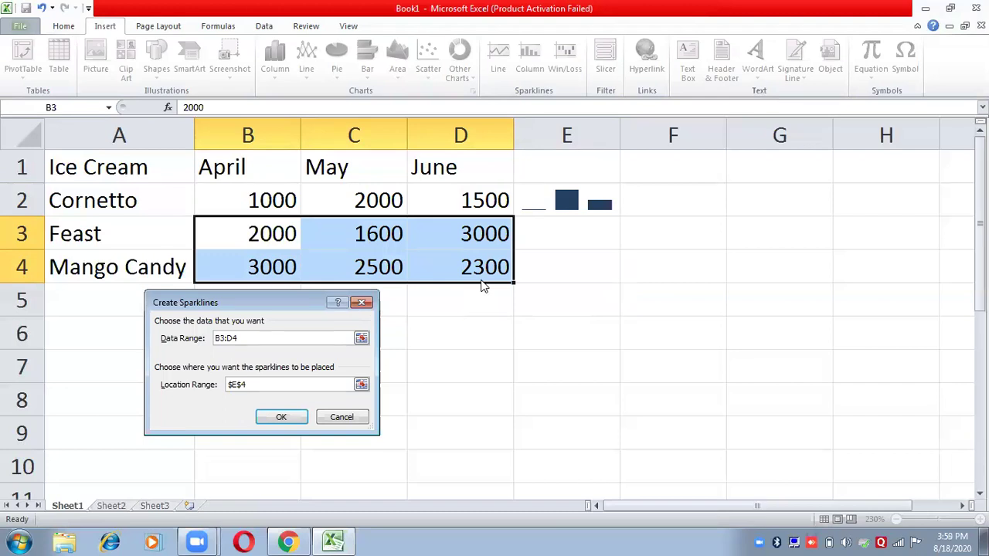
pyautogui.click(361, 302)
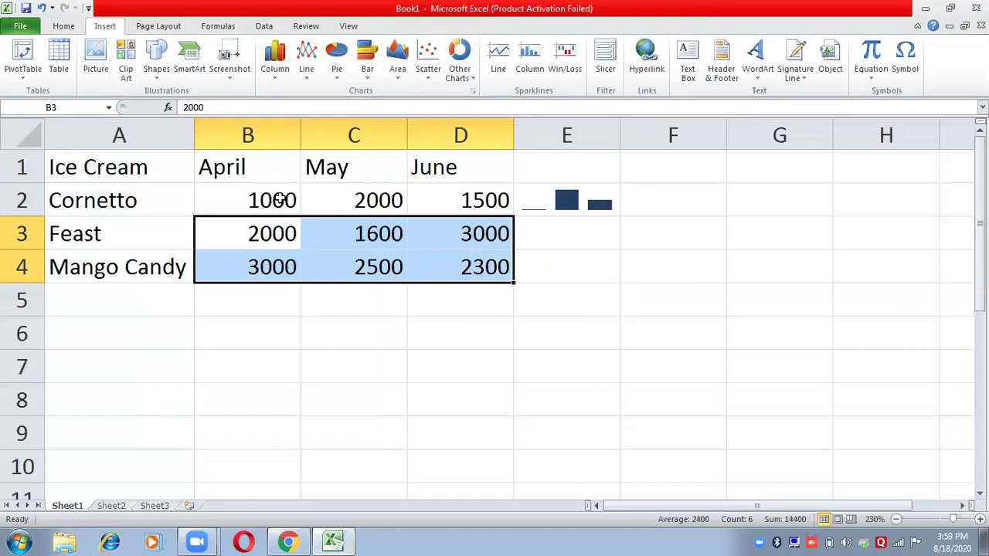
# - Insert a column sparkline in cell B5 from the April sales in B2:B4
pyautogui.moveTo(280, 193); pyautogui.dragTo(273, 262)
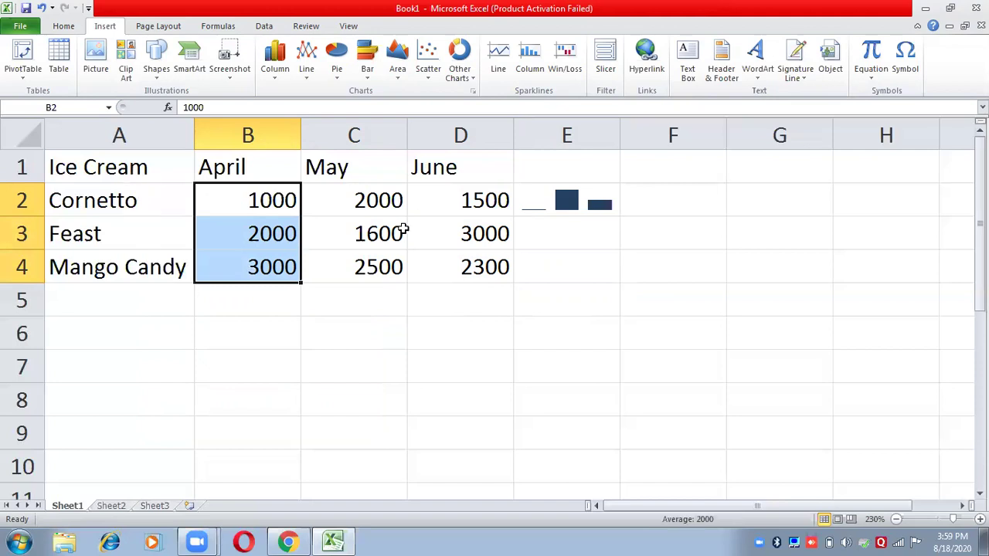
pyautogui.click(530, 62)
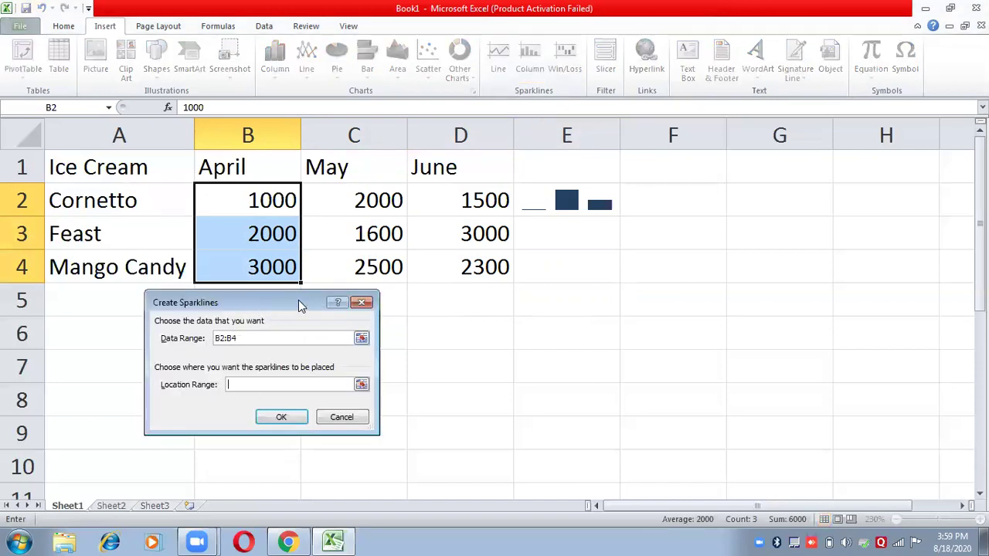
pyautogui.moveTo(298, 300); pyautogui.dragTo(565, 286)
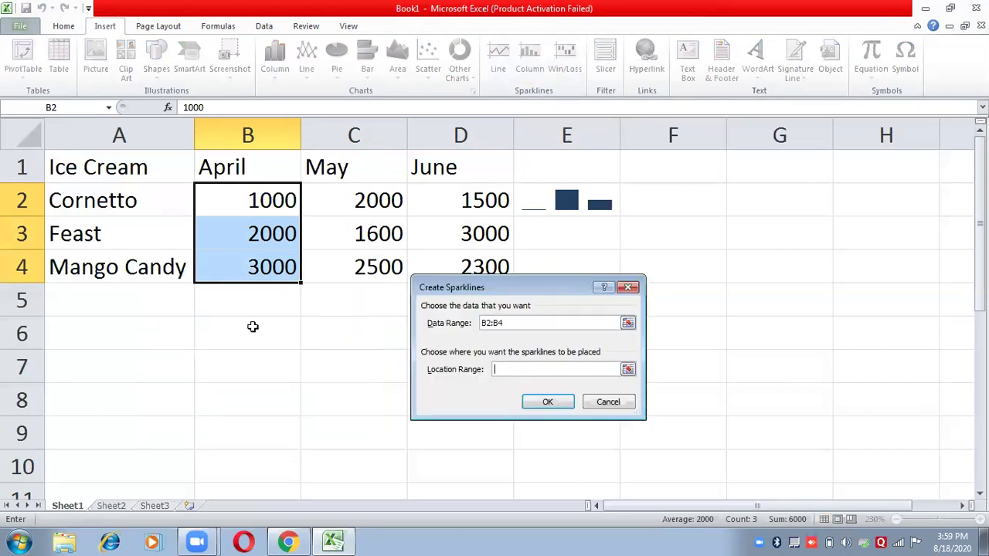
pyautogui.click(246, 300)
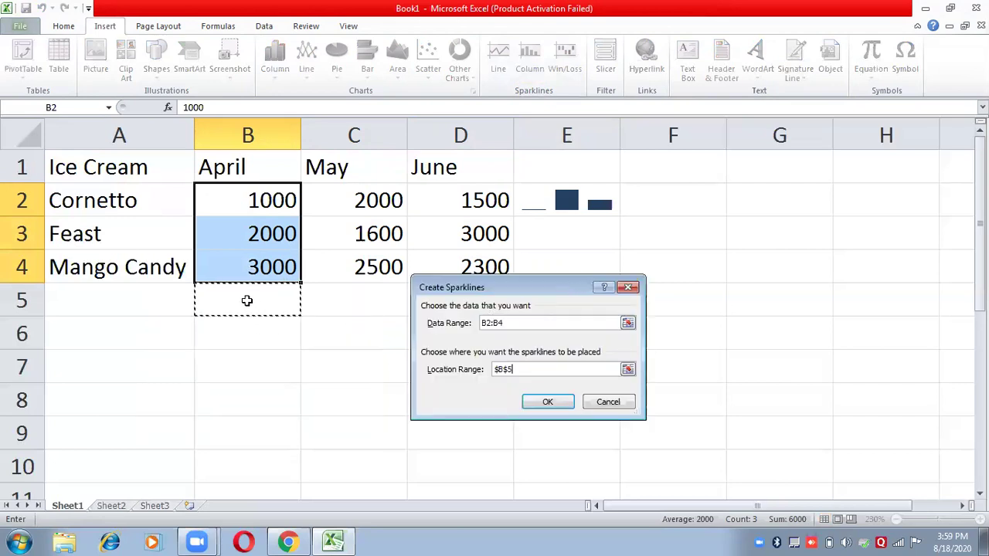
pyautogui.click(561, 401)
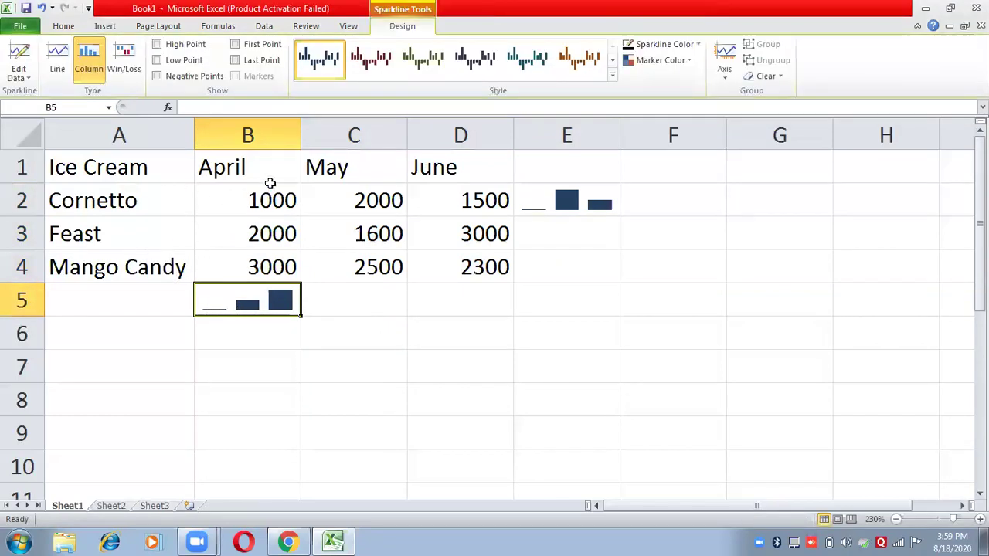
# - Insert a line sparkline in cell E3 from the Feast sales in B3:D3
pyautogui.moveTo(268, 223); pyautogui.dragTo(507, 229)
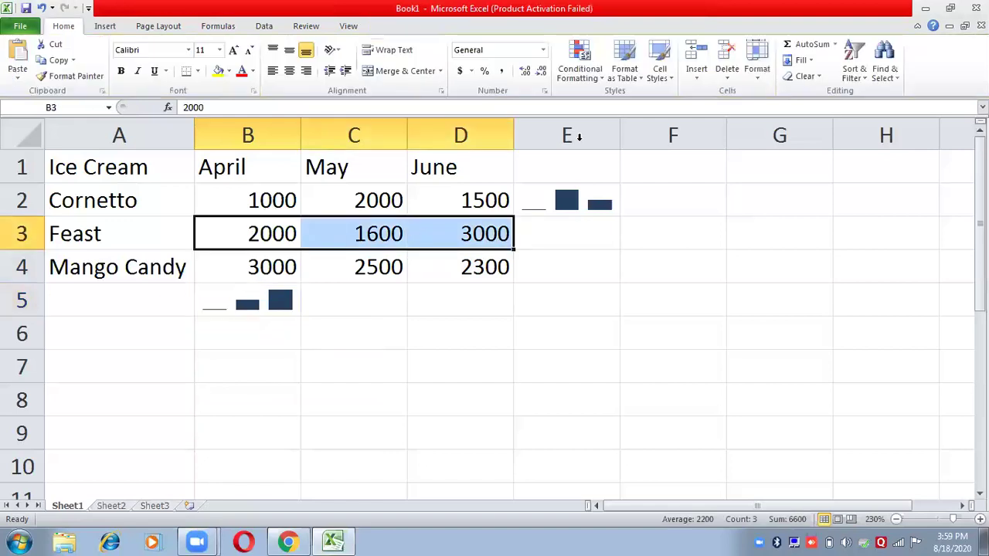
pyautogui.click(112, 25)
pyautogui.click(498, 70)
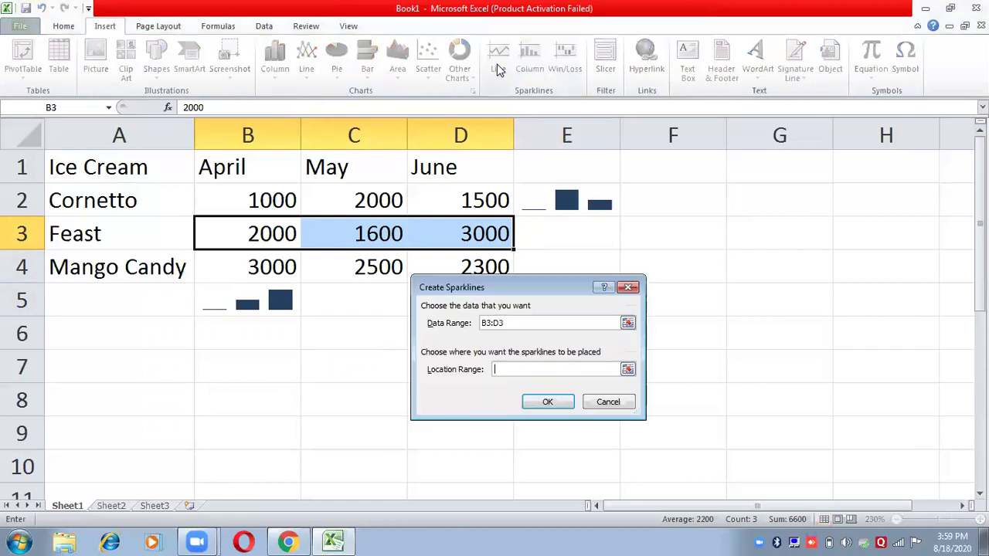
pyautogui.click(510, 372)
pyautogui.click(563, 229)
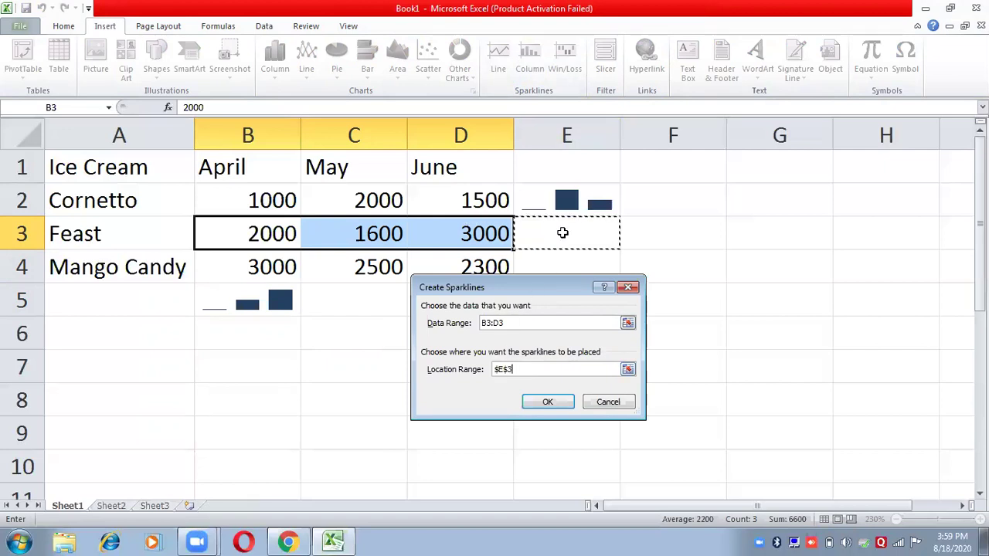
pyautogui.click(548, 401)
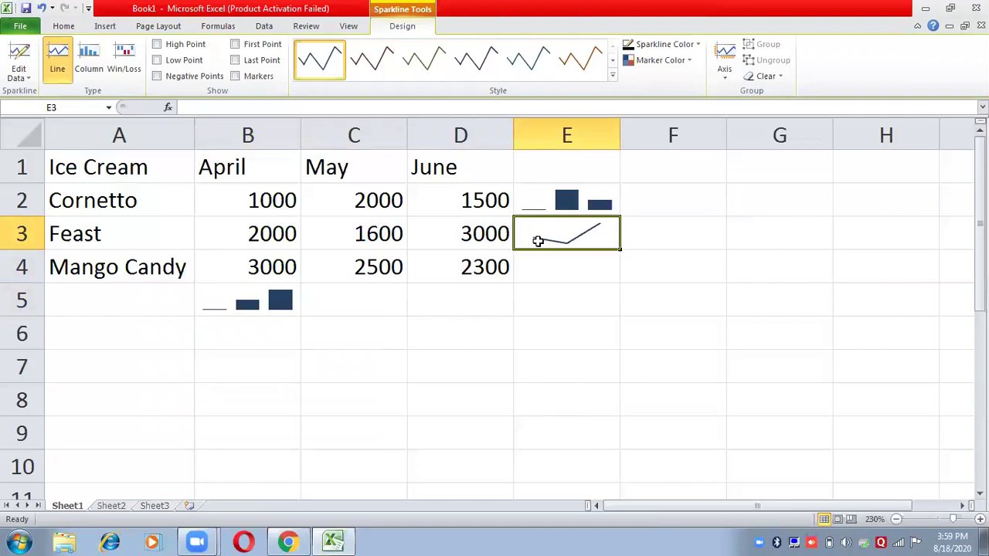
# - Change the Mango Candy value for June in cell D4 to -2300
pyautogui.click(560, 278)
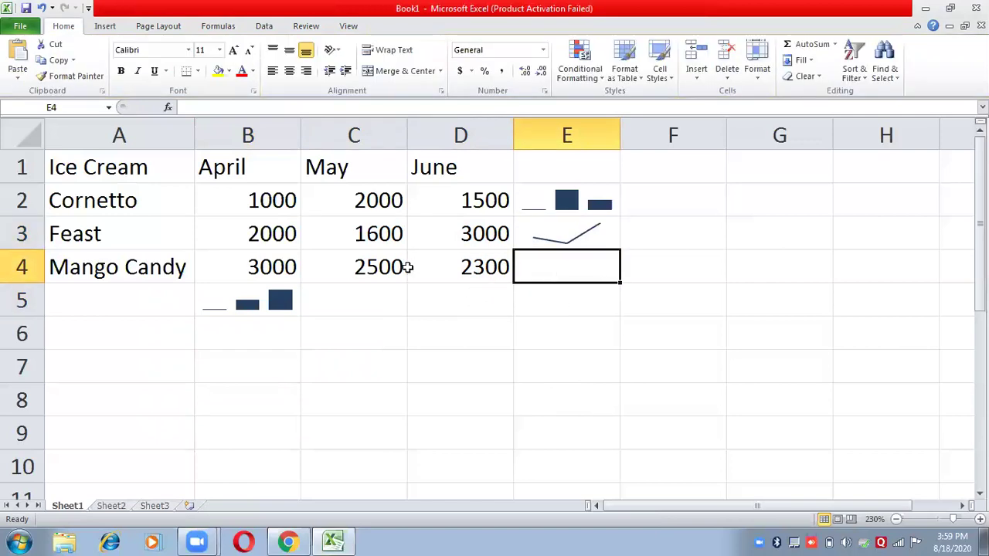
pyautogui.doubleClick(460, 268)
pyautogui.write('-')
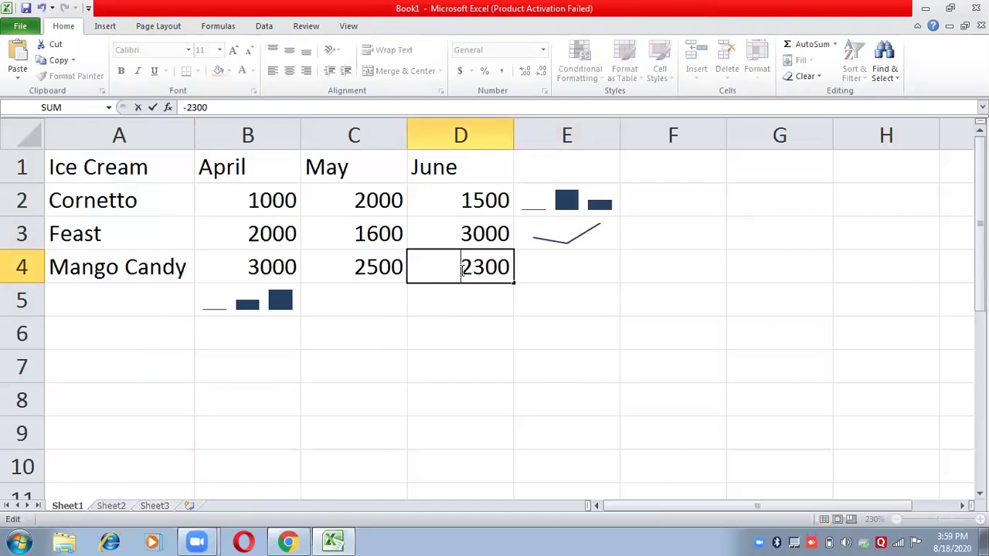
pyautogui.click(575, 295)
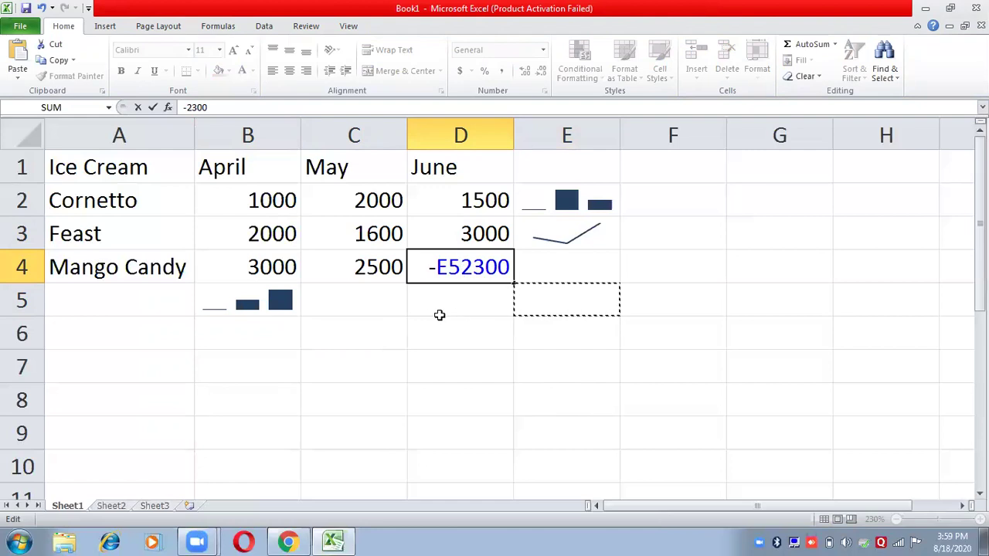
pyautogui.click(463, 276)
pyautogui.press('BackSpace')
pyautogui.press('BackSpace')
pyautogui.press('Return')
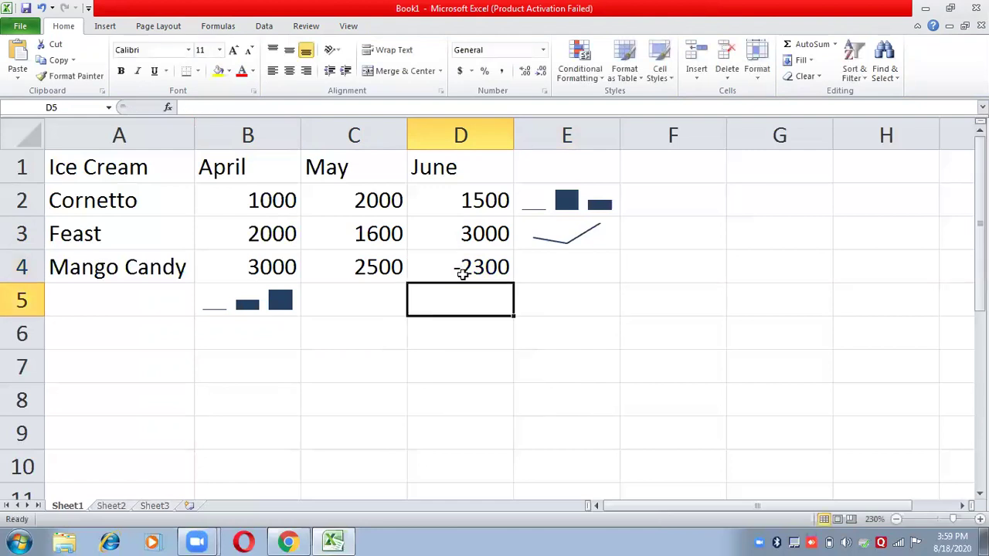
# - Insert a Win/Loss sparkline in cell E4 from the Mango Candy sales in B4:D4
pyautogui.click(552, 262)
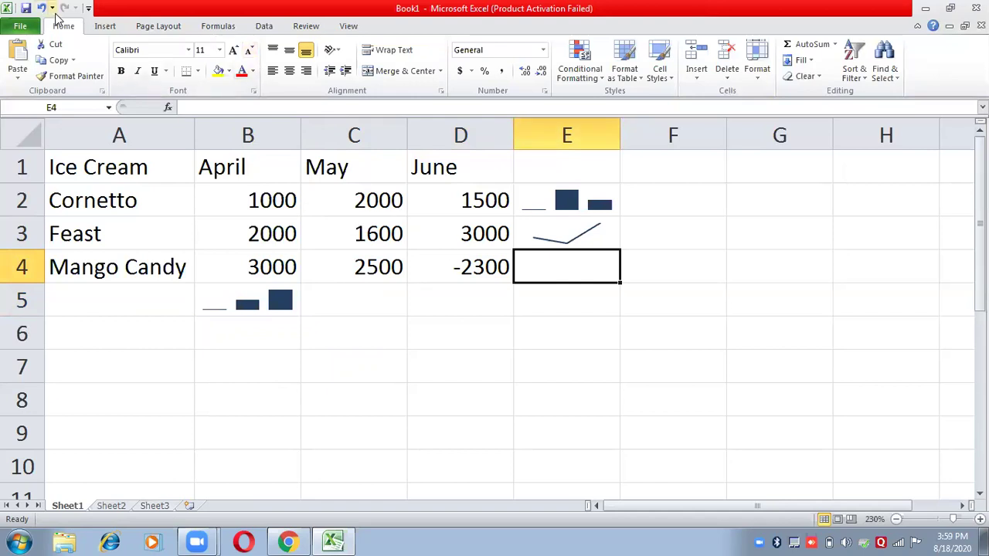
pyautogui.click(106, 28)
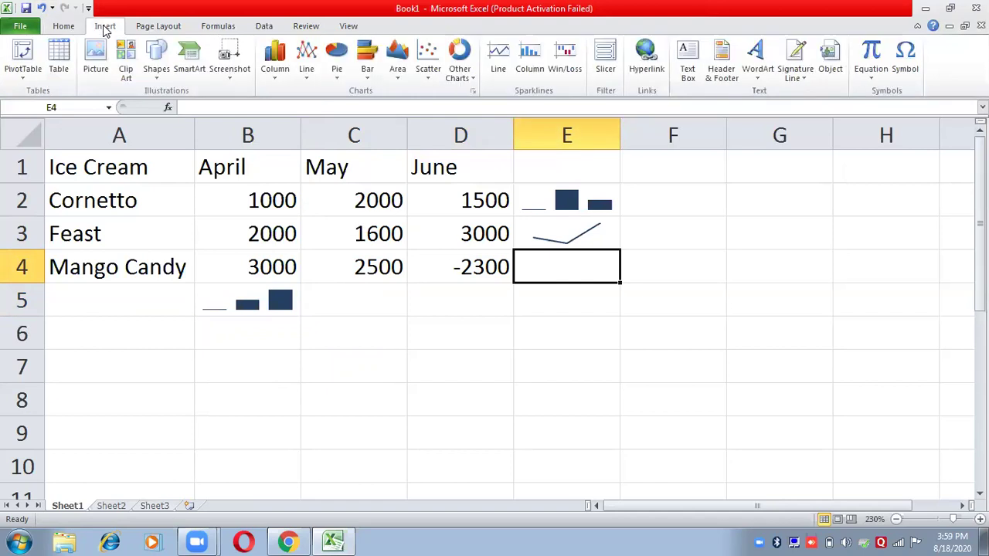
pyautogui.click(573, 69)
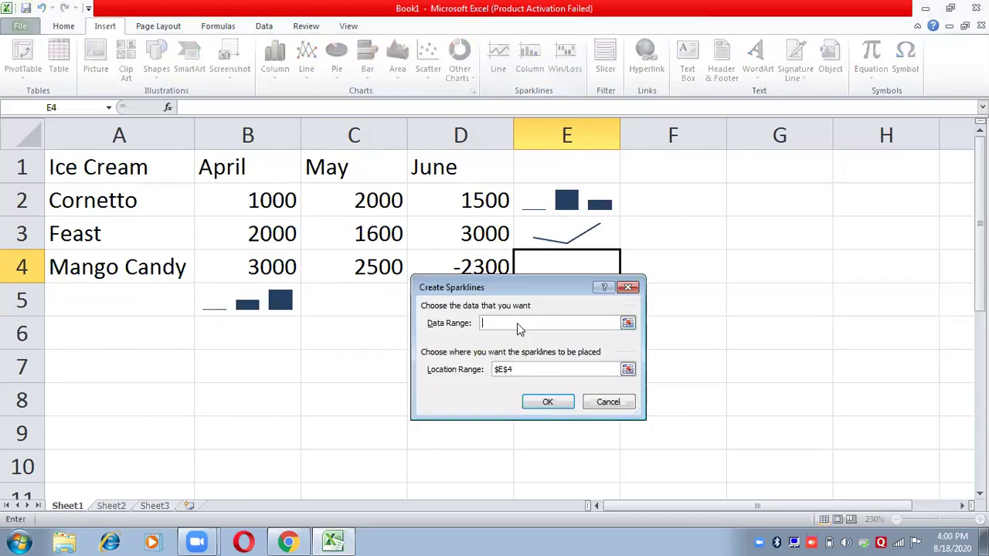
pyautogui.moveTo(274, 269); pyautogui.dragTo(452, 275)
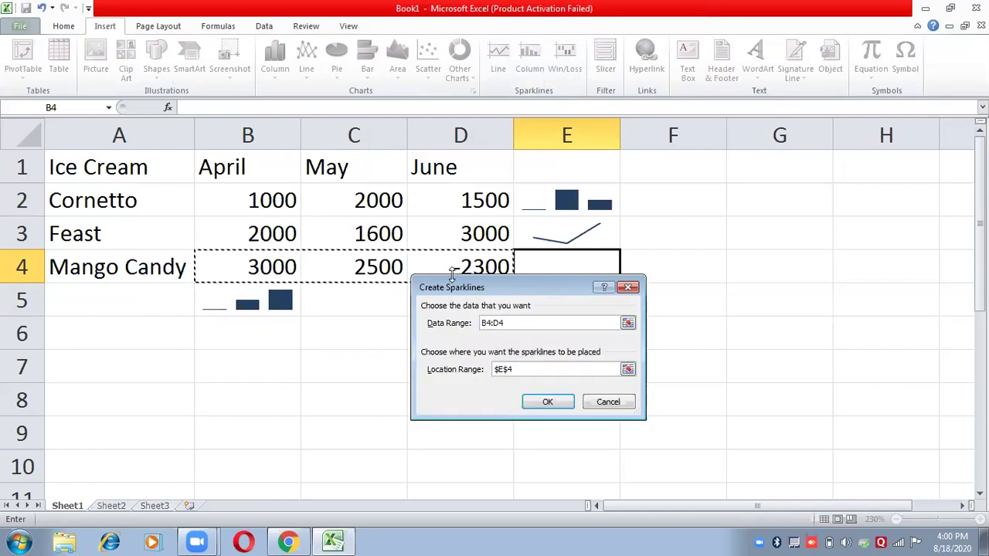
pyautogui.click(533, 369)
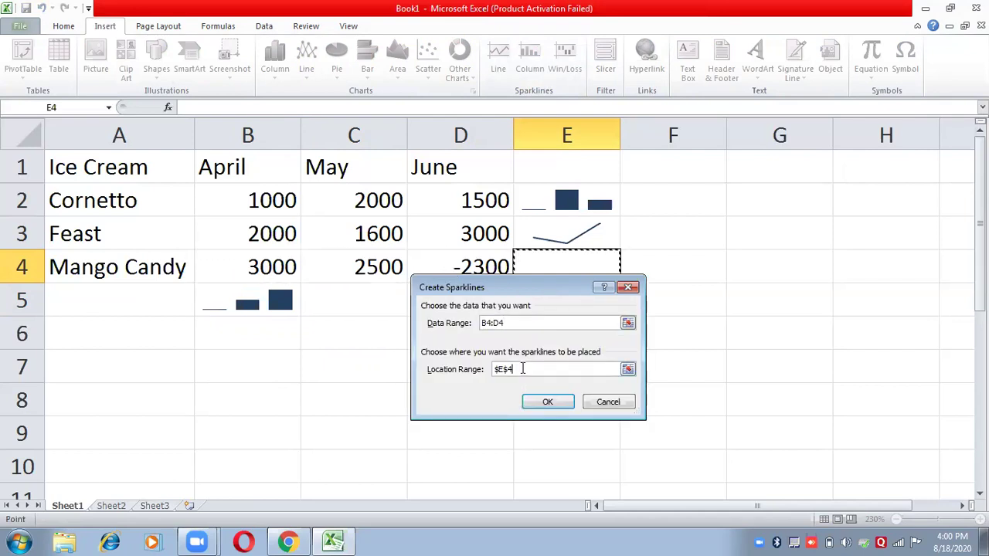
pyautogui.click(564, 255)
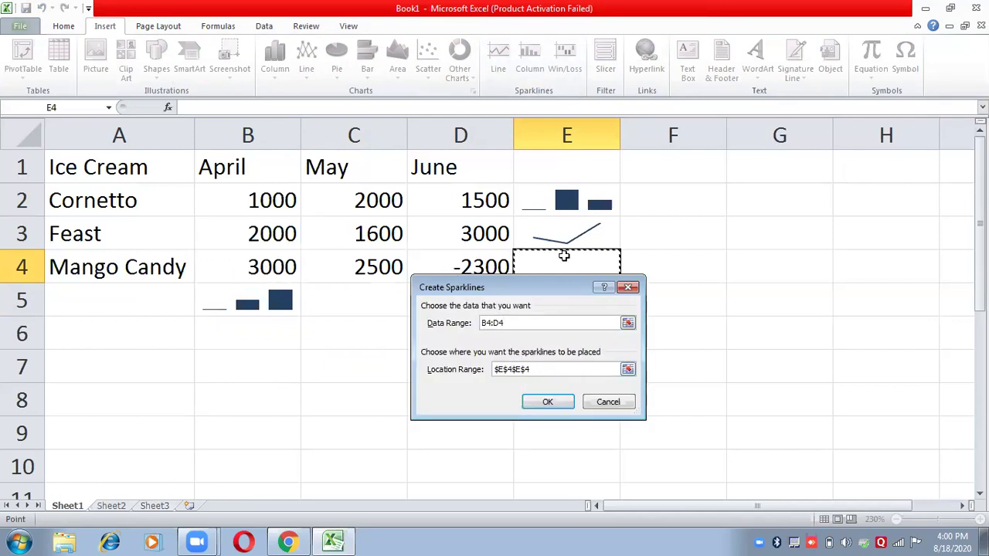
pyautogui.press('BackSpace')
pyautogui.click(561, 266)
pyautogui.click(547, 401)
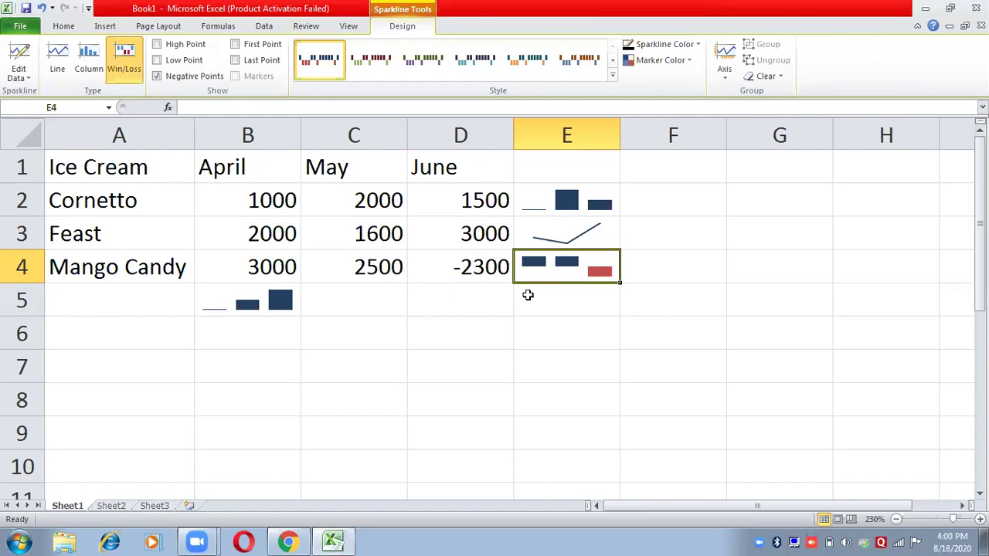
# - Change the Mango Candy value for May in cell C4 to 1500
pyautogui.click(380, 265)
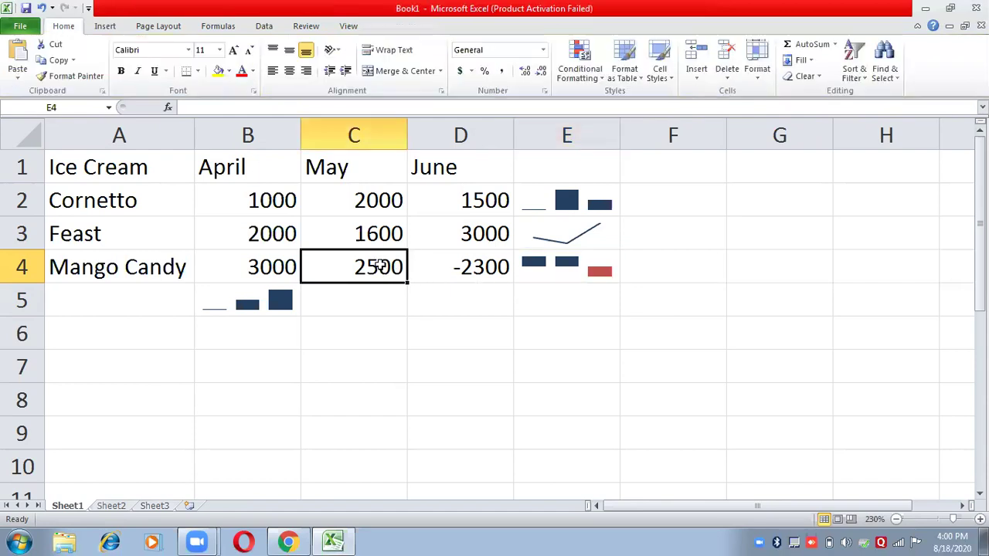
pyautogui.write('1500')
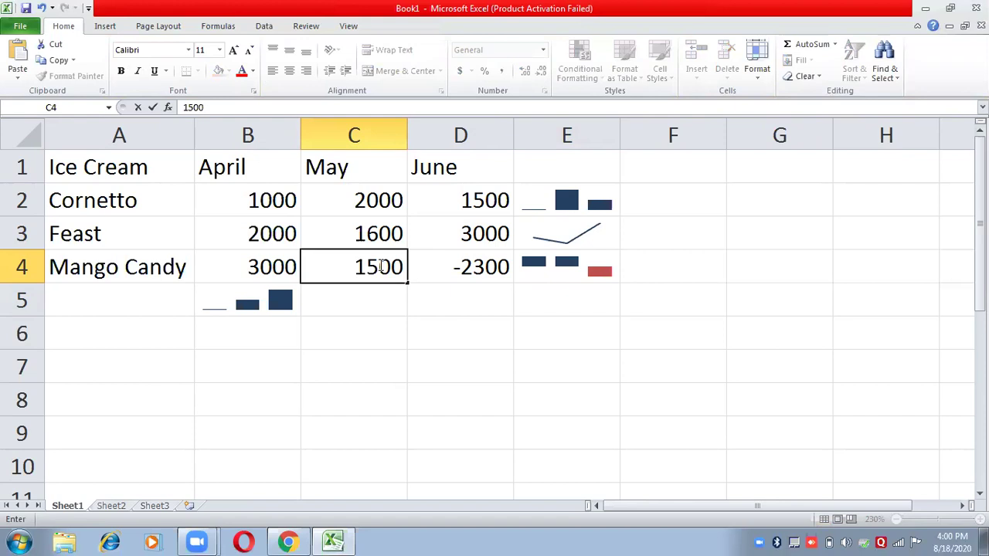
pyautogui.press('Return')
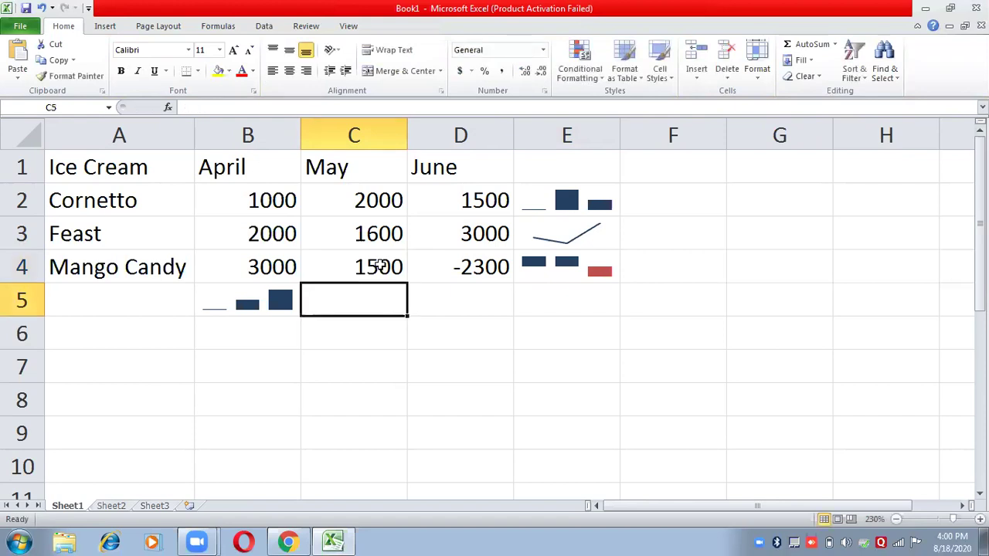
# - Recreate the Win/Loss sparkline in cell E4 using the Mango Candy sales in B4:D4 as the data range
pyautogui.click(560, 267)
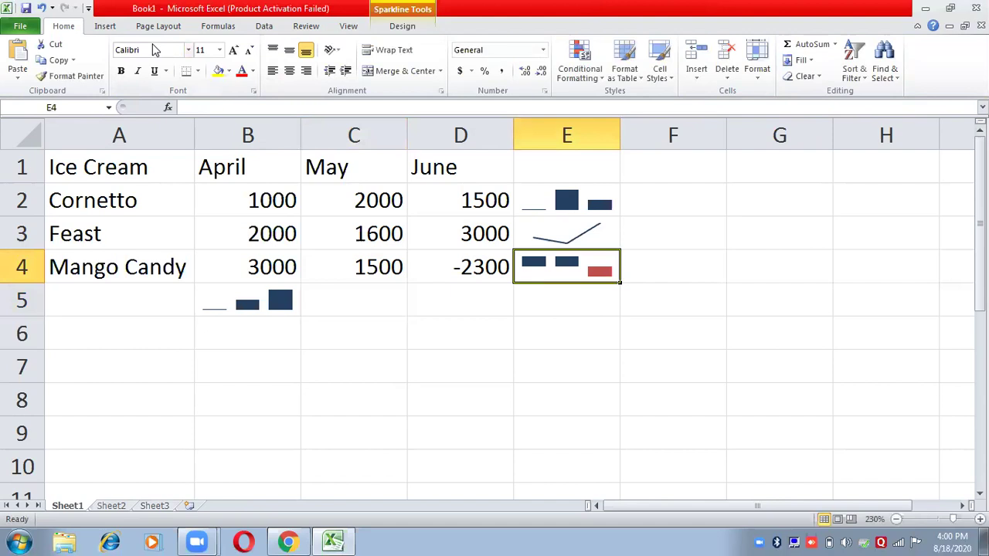
pyautogui.click(105, 26)
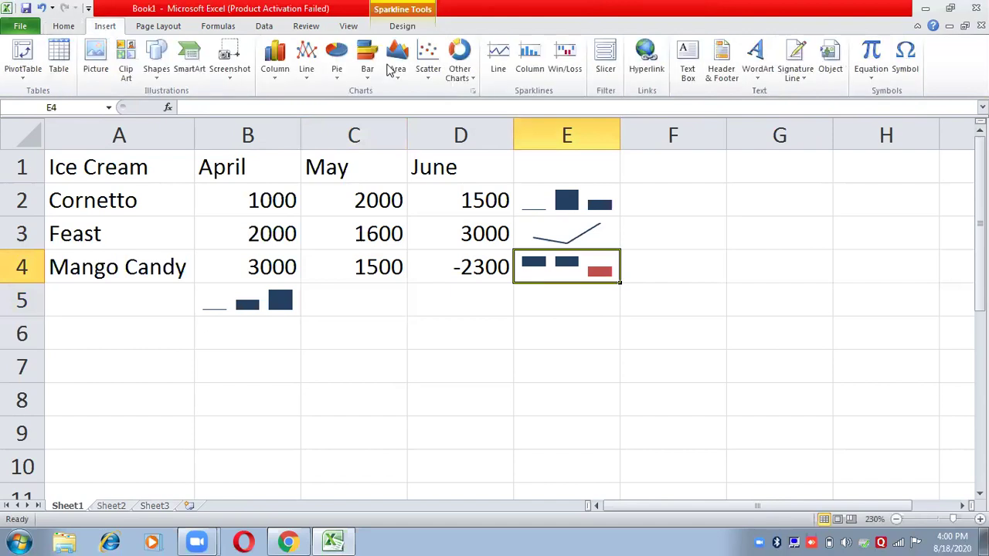
pyautogui.click(568, 77)
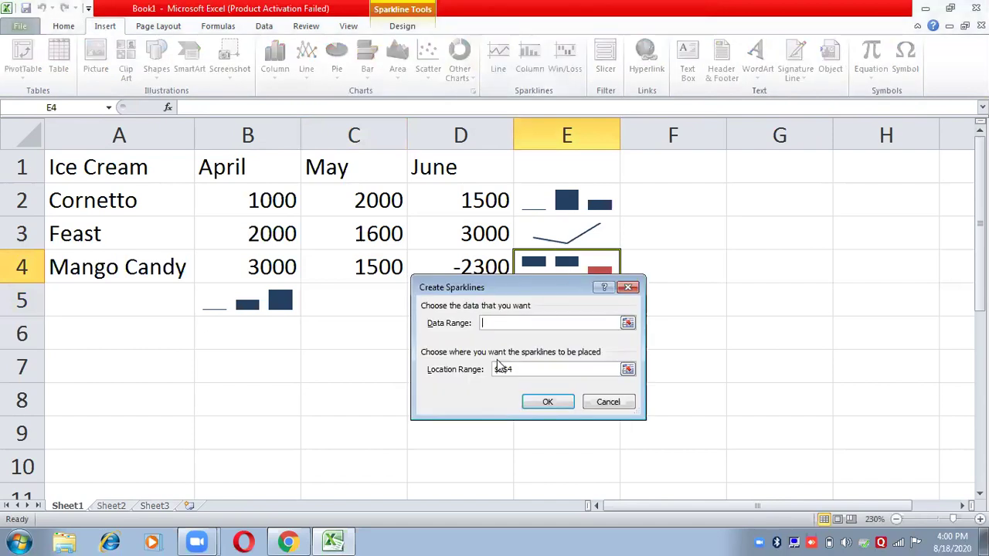
pyautogui.moveTo(199, 263); pyautogui.dragTo(451, 266)
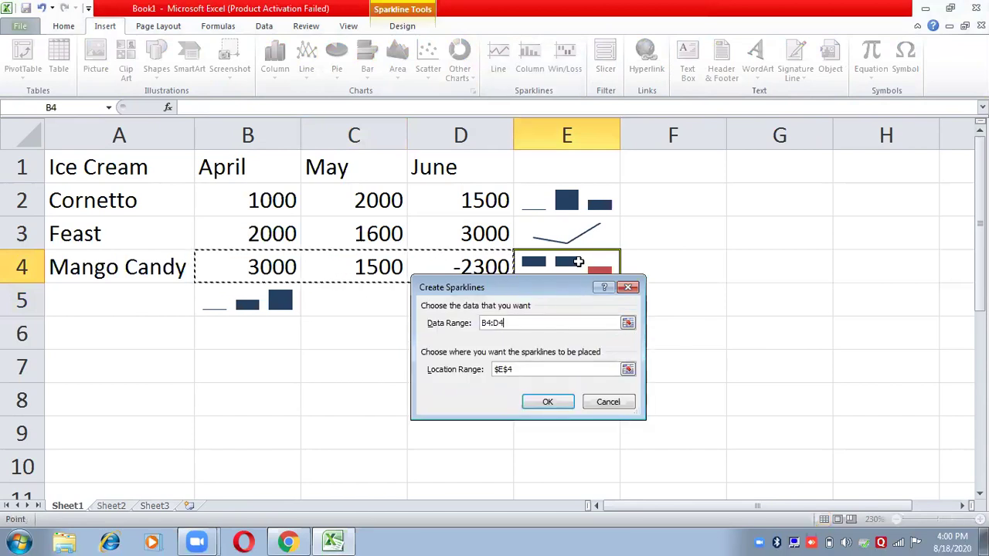
pyautogui.click(511, 371)
pyautogui.press('BackSpace')
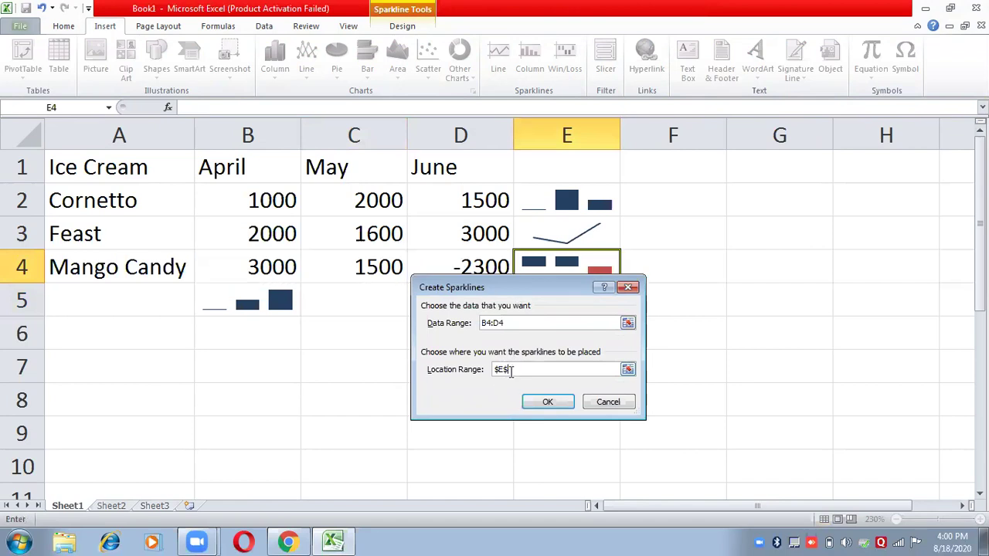
pyautogui.click(550, 253)
pyautogui.click(554, 403)
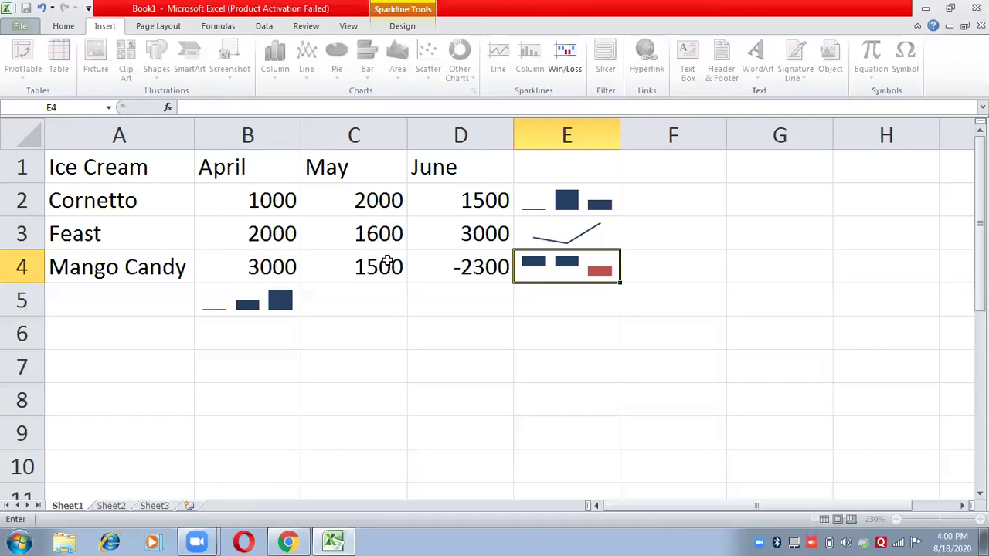
pyautogui.click(595, 257)
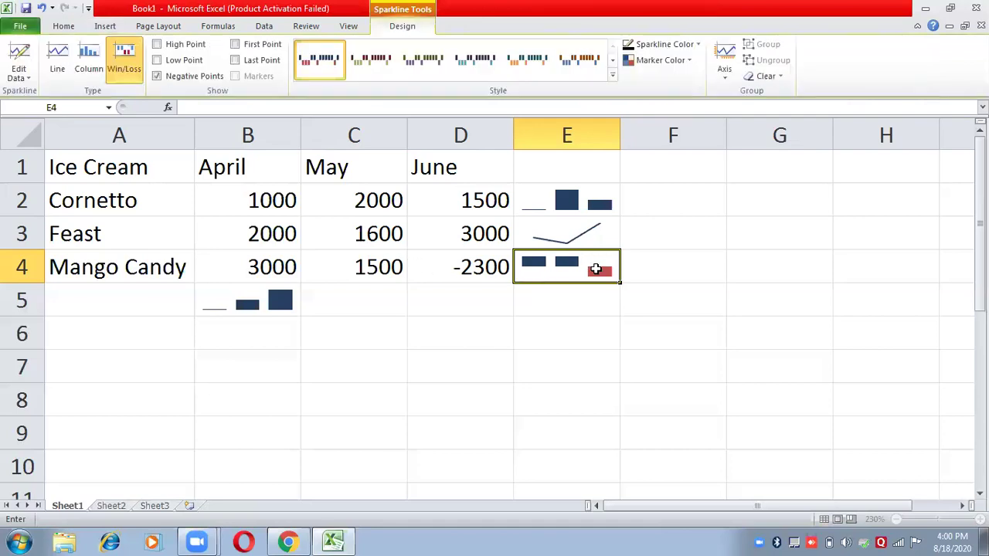
# - Change the Mango Candy value for May in cell C4 to 500
pyautogui.click(345, 255)
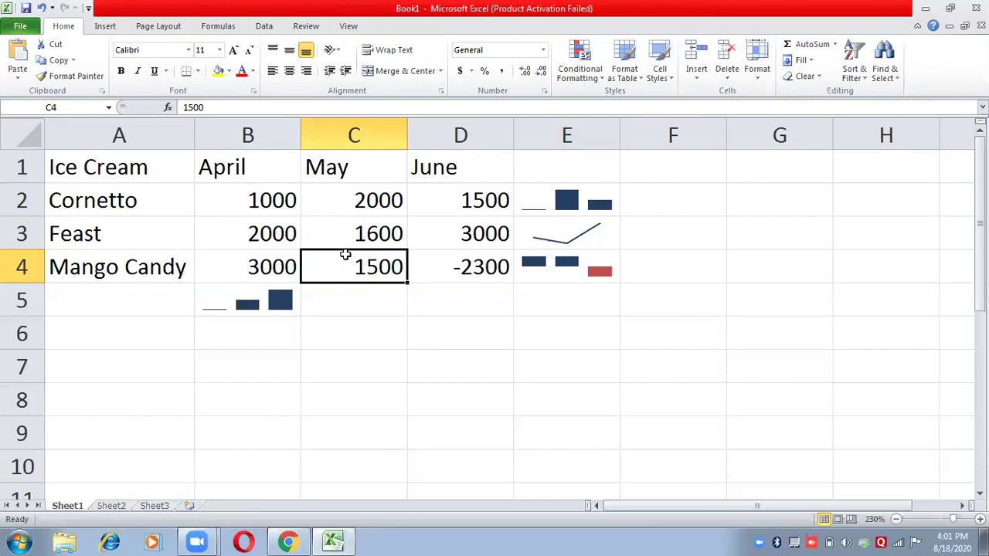
pyautogui.write('500')
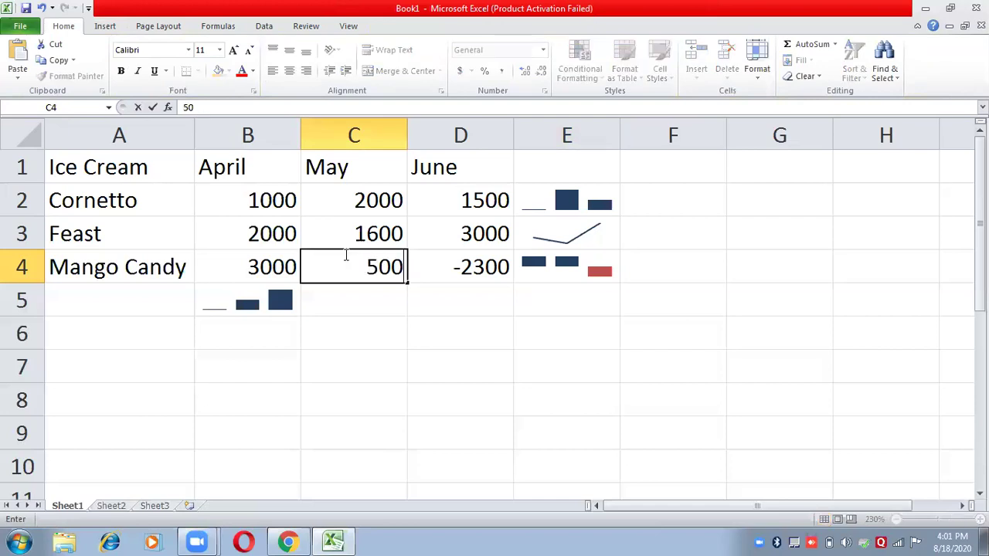
pyautogui.press('Return')
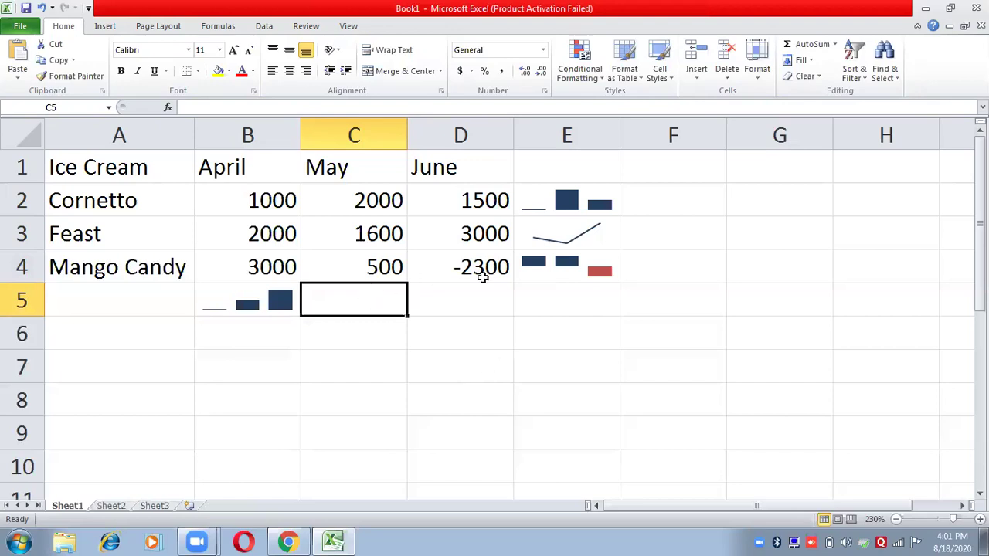
pyautogui.click(576, 267)
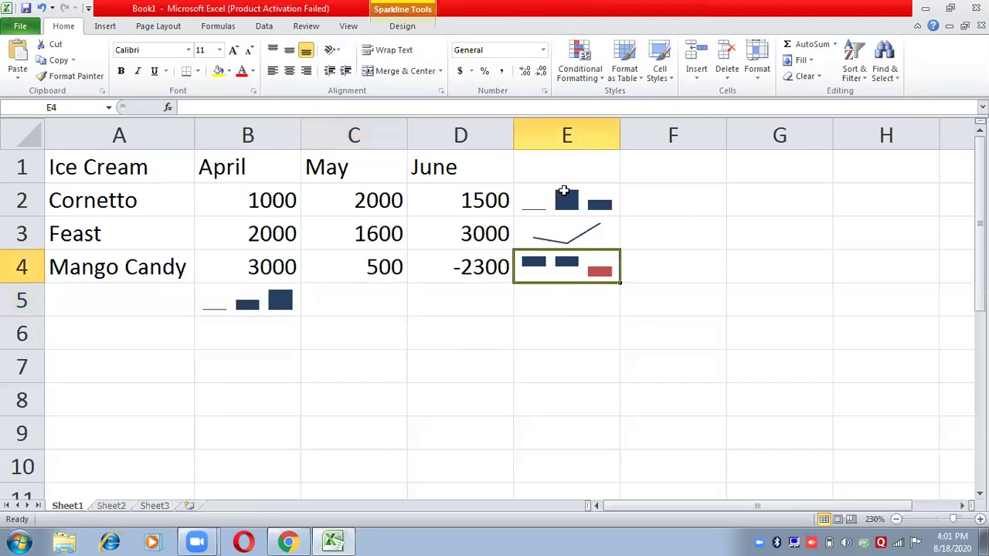
pyautogui.click(577, 229)
pyautogui.click(580, 194)
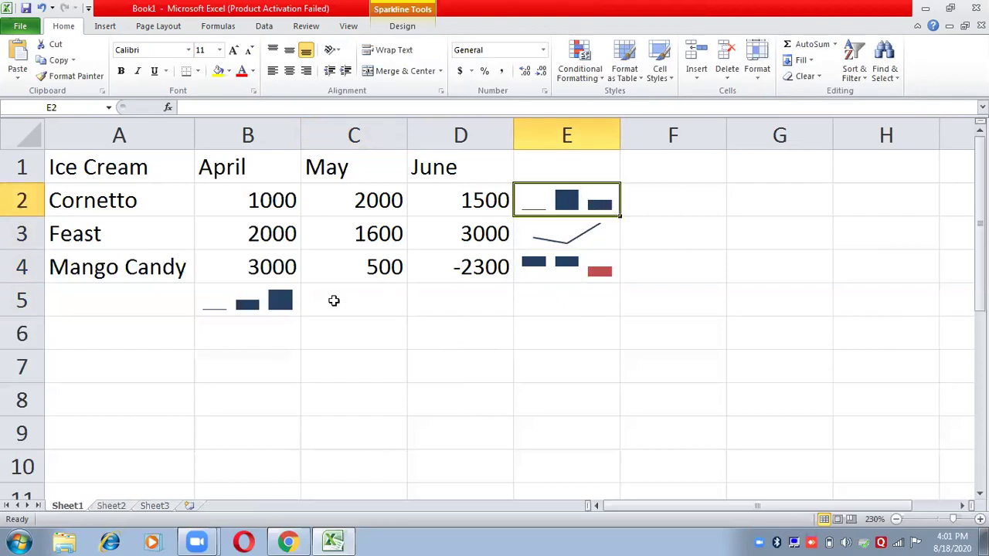
pyautogui.click(589, 229)
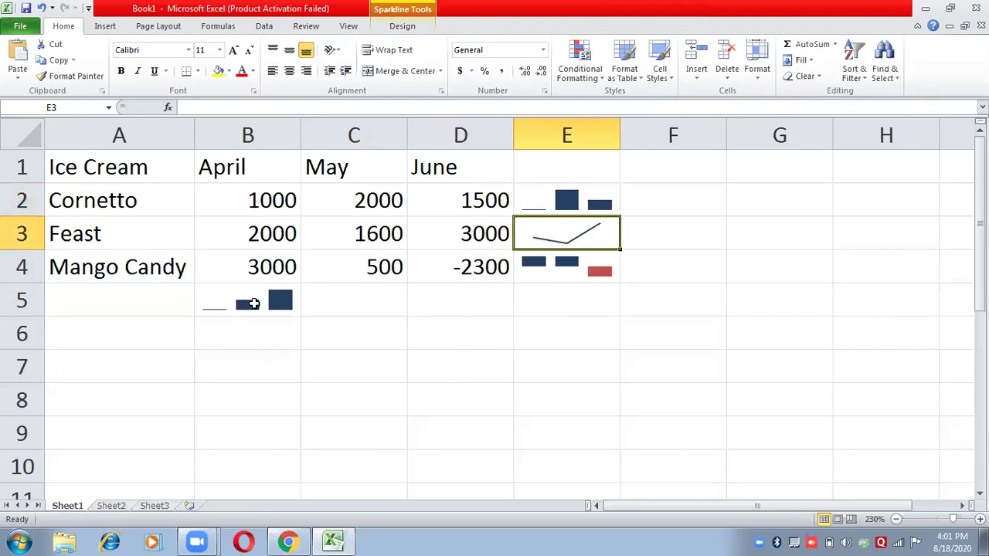
pyautogui.click(252, 303)
pyautogui.click(597, 261)
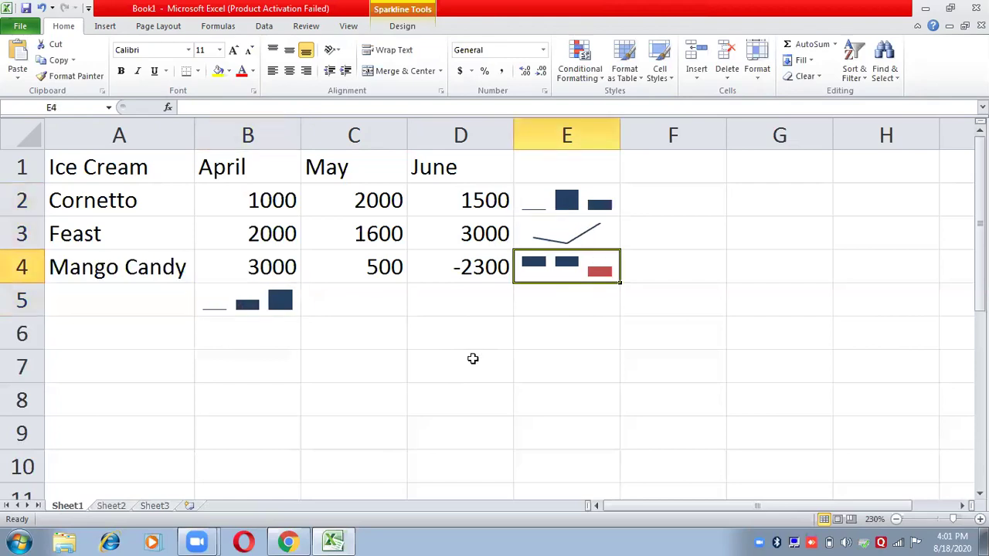